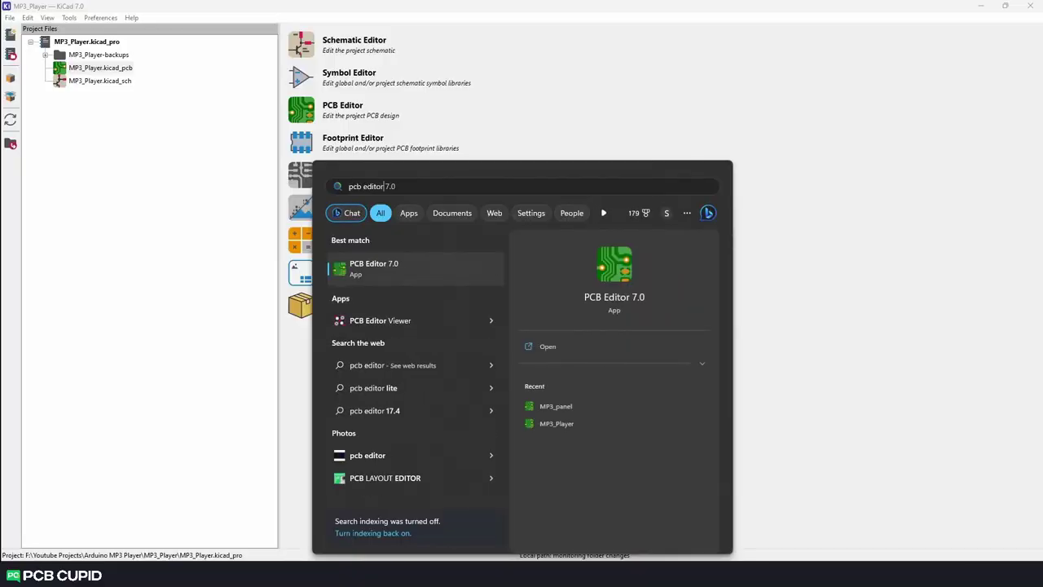
Launch the standalone PCB Editor 7.0 and append the "demo project" board file to the empty layout.
{"action": "left_click", "coordinate": [375, 274]}
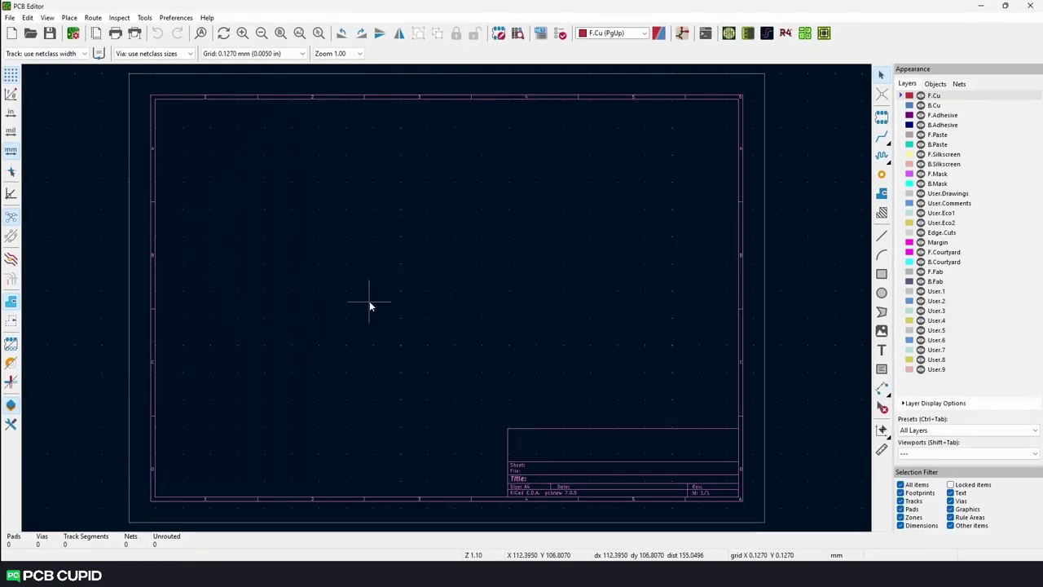
{"action": "left_click", "coordinate": [10, 18]}
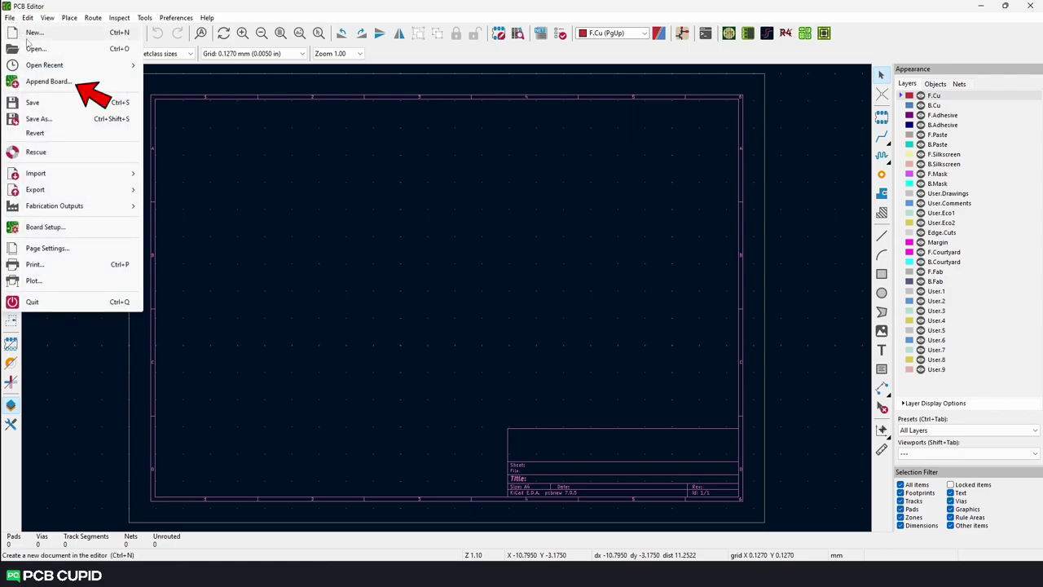
{"action": "left_click", "coordinate": [57, 86]}
{"action": "left_click", "coordinate": [351, 205]}
{"action": "left_click", "coordinate": [637, 356]}
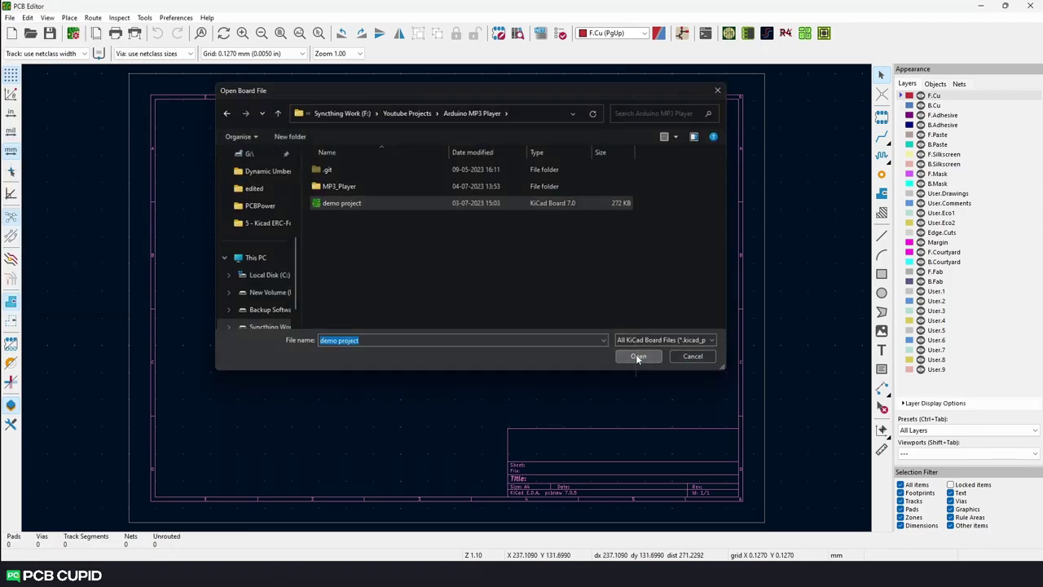
Place the appended board near the middle of the drawing sheet.
{"action": "scroll", "coordinate": [435, 275], "scroll_direction": "up", "scroll_amount": 3}
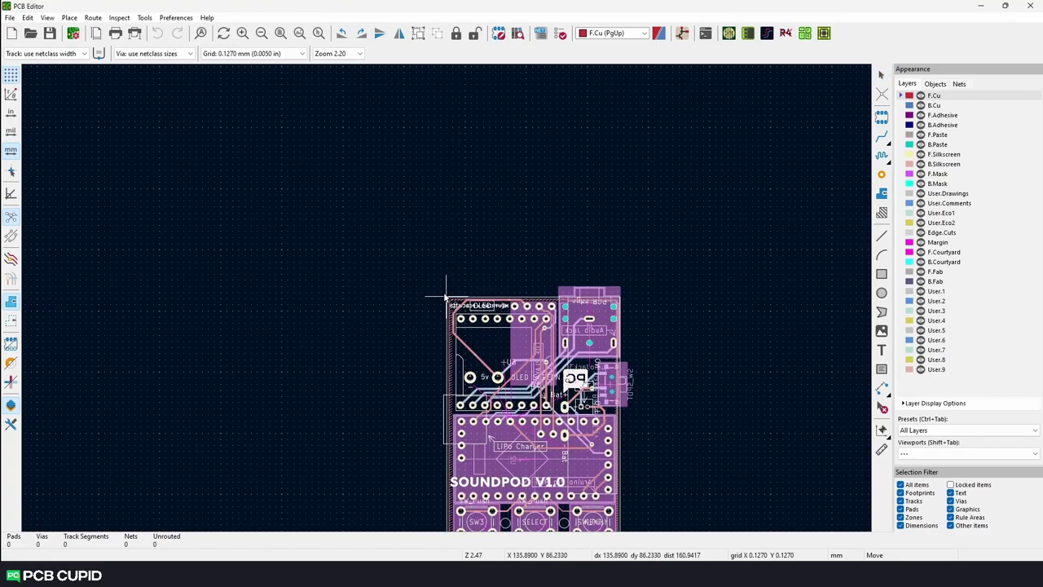
{"action": "scroll", "coordinate": [445, 297], "scroll_direction": "down", "scroll_amount": 3}
{"action": "scroll", "coordinate": [440, 317], "scroll_direction": "up", "scroll_amount": 2}
{"action": "scroll", "coordinate": [354, 252], "scroll_direction": "down", "scroll_amount": 2}
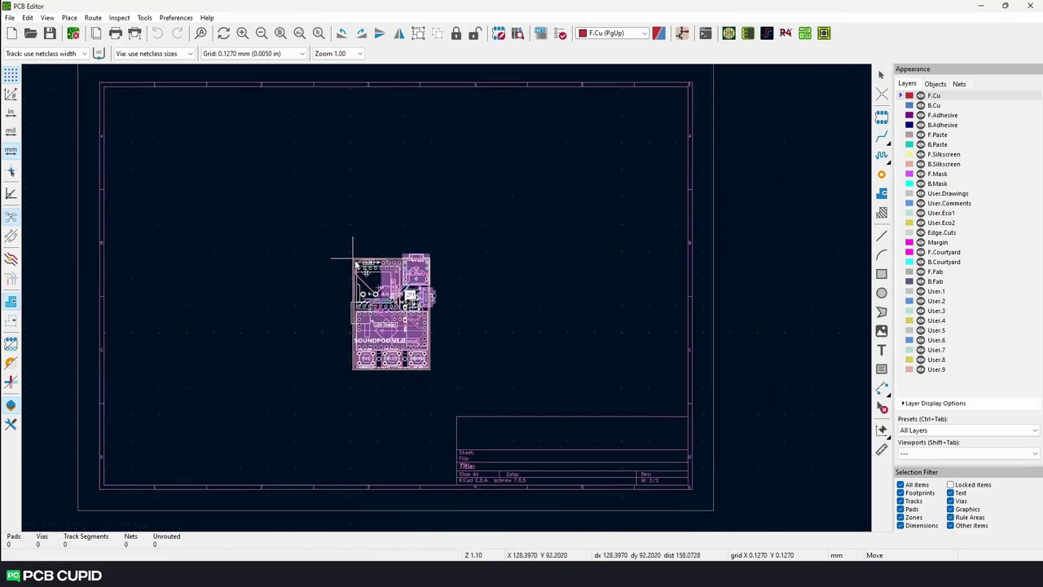
{"action": "left_click", "coordinate": [345, 248]}
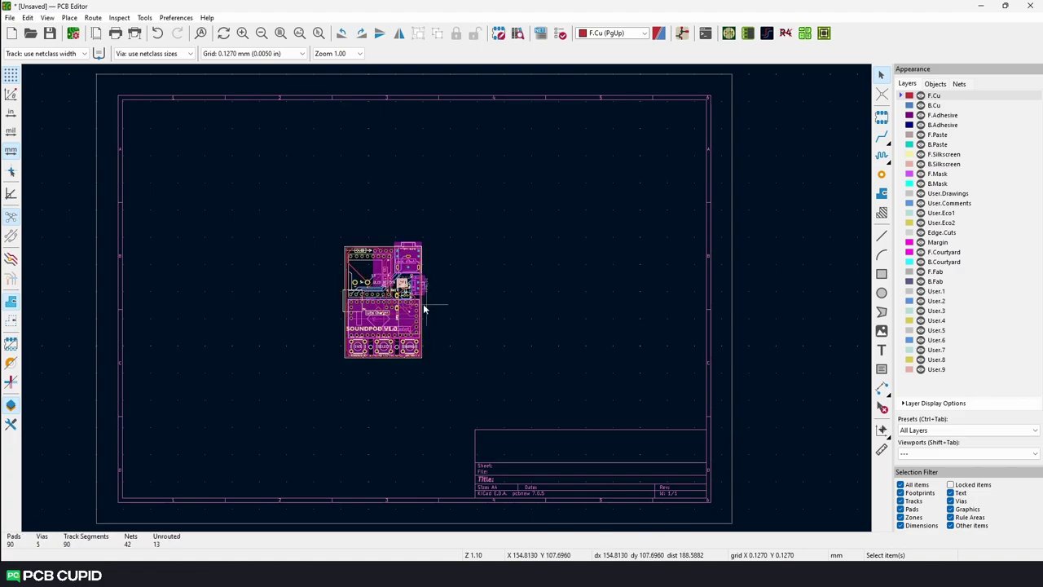
Change the layer of the board's outline rectangle from Edge.Cuts to User.Drawings.
{"action": "scroll", "coordinate": [415, 302], "scroll_direction": "up", "scroll_amount": 5}
{"action": "scroll", "coordinate": [481, 285], "scroll_direction": "down", "scroll_amount": 2}
{"action": "scroll", "coordinate": [414, 274], "scroll_direction": "up", "scroll_amount": 5}
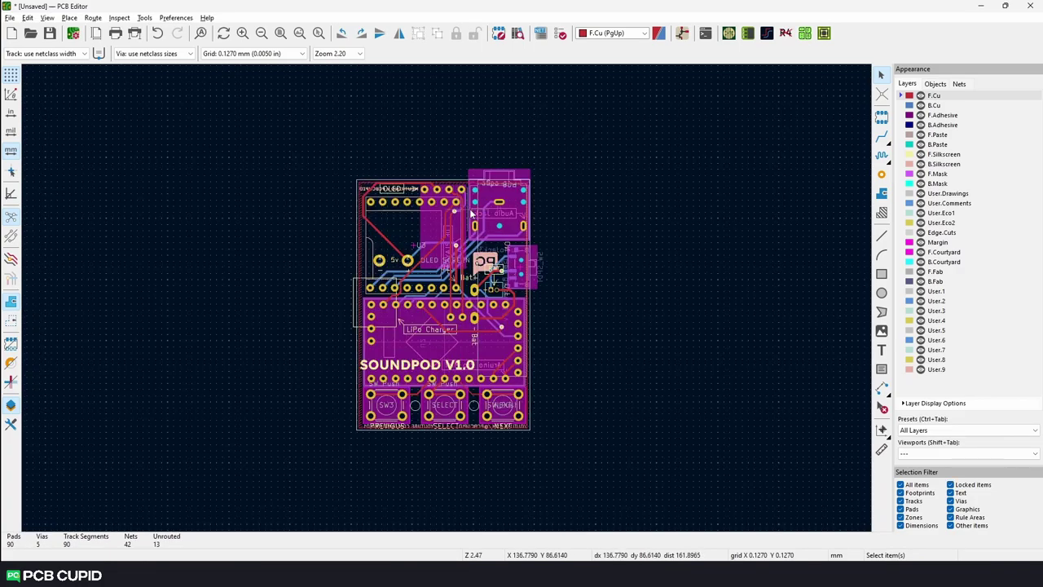
{"action": "left_click", "coordinate": [415, 274]}
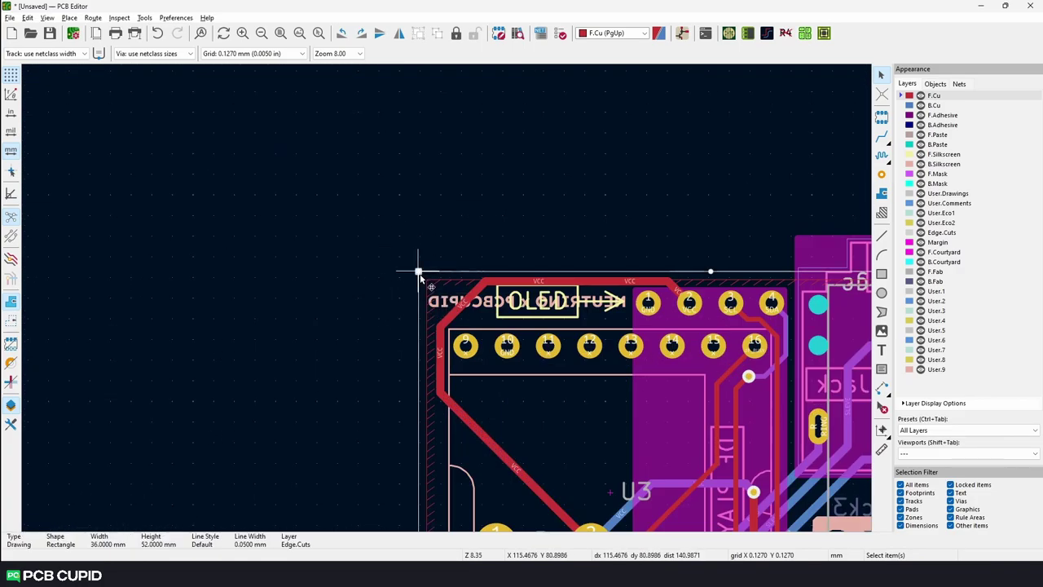
{"action": "double_click", "coordinate": [421, 280]}
{"action": "left_click", "coordinate": [535, 309]}
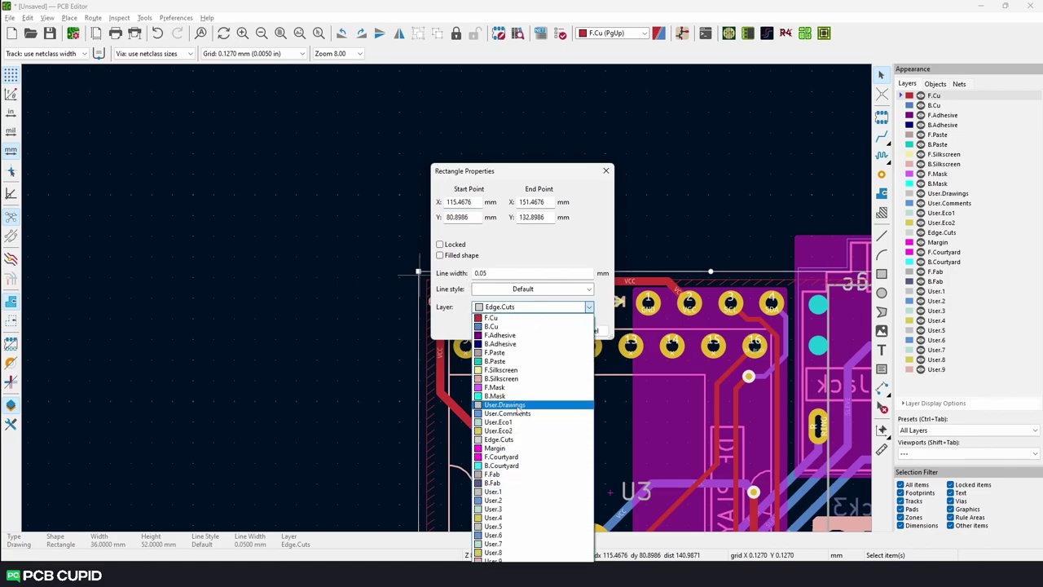
{"action": "left_click", "coordinate": [517, 407]}
{"action": "left_click", "coordinate": [539, 331]}
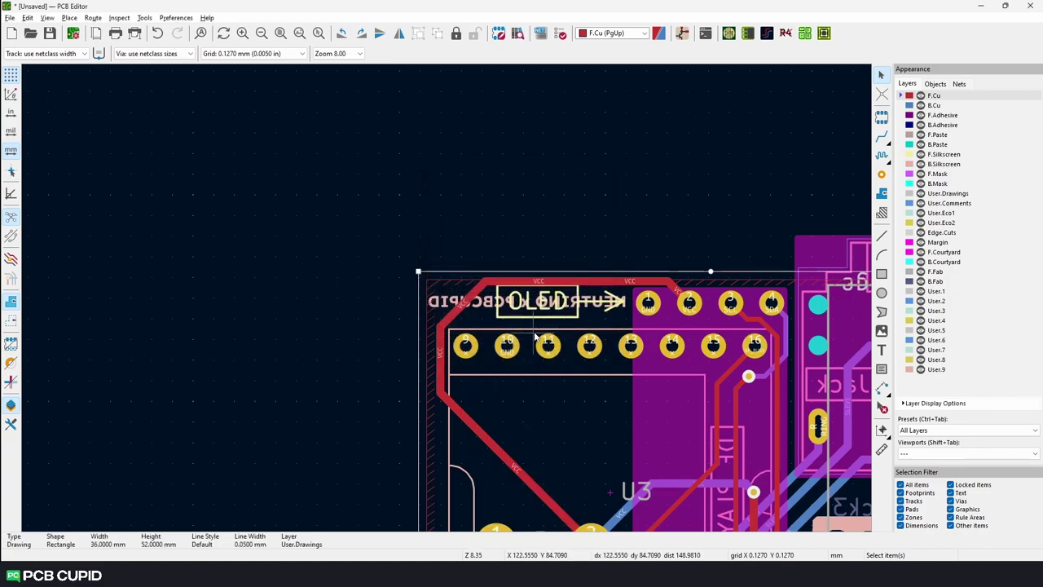
Stretch the upper edge of the board's outline rectangle upward so the rectangle is about 52.5 mm high.
{"action": "left_click", "coordinate": [515, 284]}
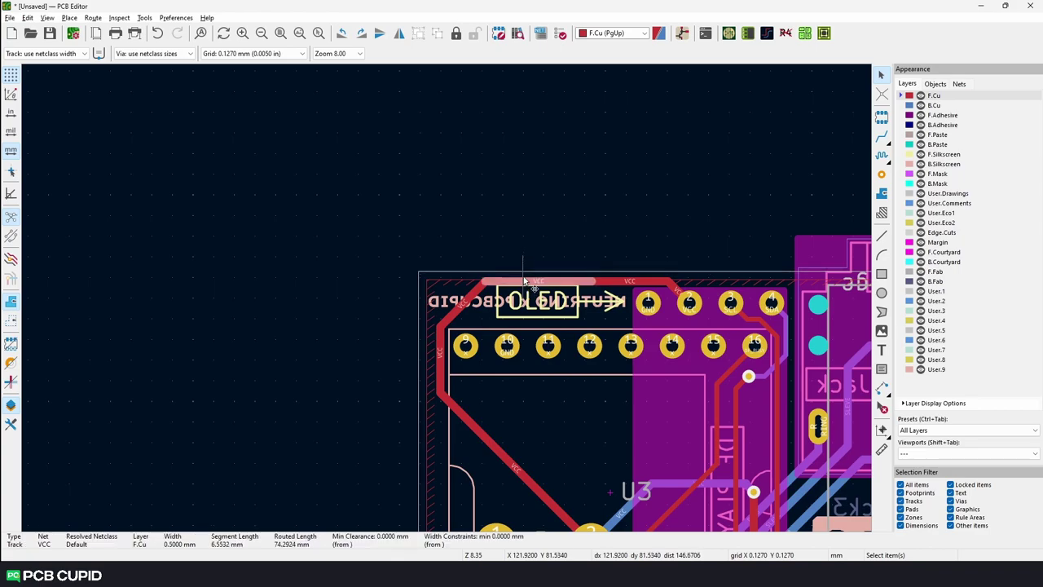
{"action": "left_click", "coordinate": [536, 271]}
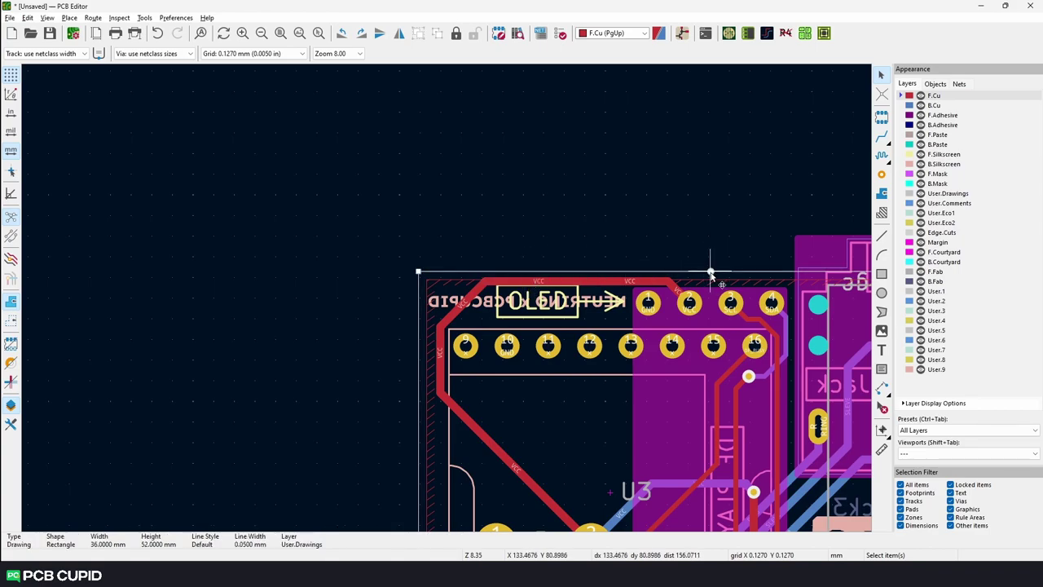
{"action": "left_click_drag", "start_coordinate": [710, 274], "coordinate": [710, 265]}
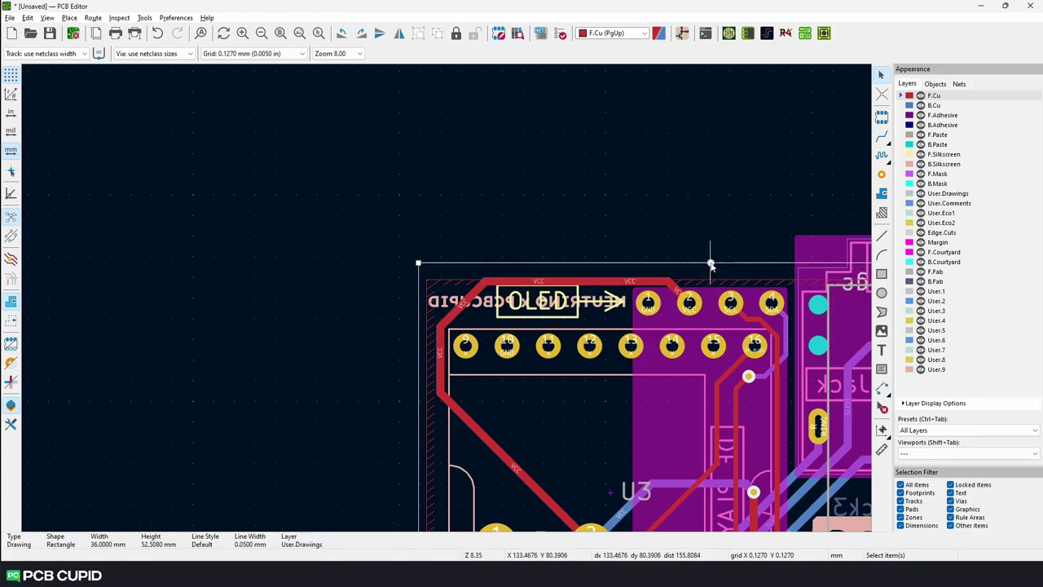
Select the entire board with its outline and combine all its items into one group.
{"action": "scroll", "coordinate": [646, 397], "scroll_direction": "down", "scroll_amount": 3}
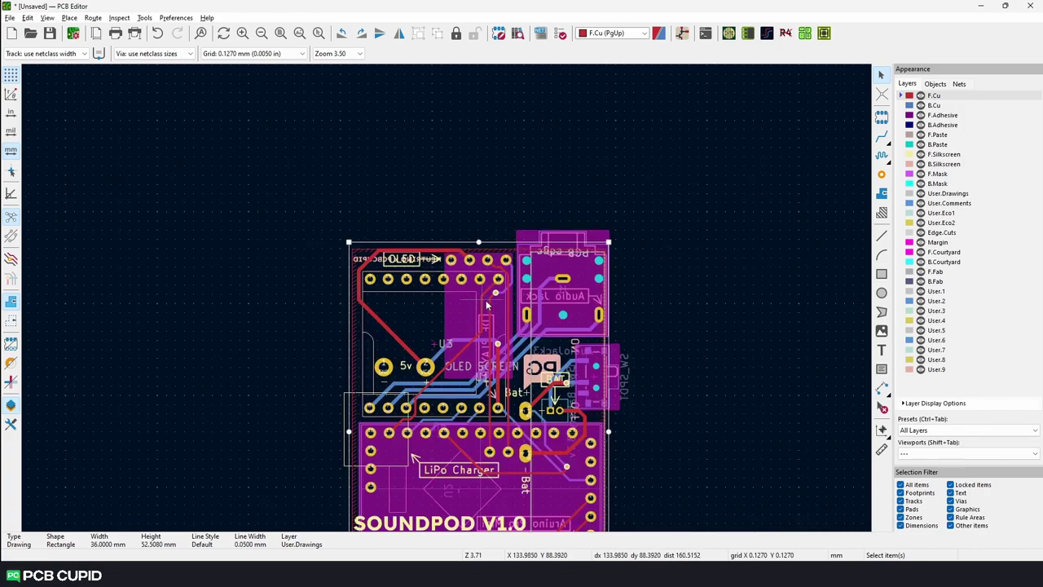
{"action": "scroll", "coordinate": [646, 310], "scroll_direction": "up", "scroll_amount": 3}
{"action": "scroll", "coordinate": [435, 299], "scroll_direction": "down", "scroll_amount": 5}
{"action": "left_click_drag", "start_coordinate": [364, 168], "coordinate": [595, 424]}
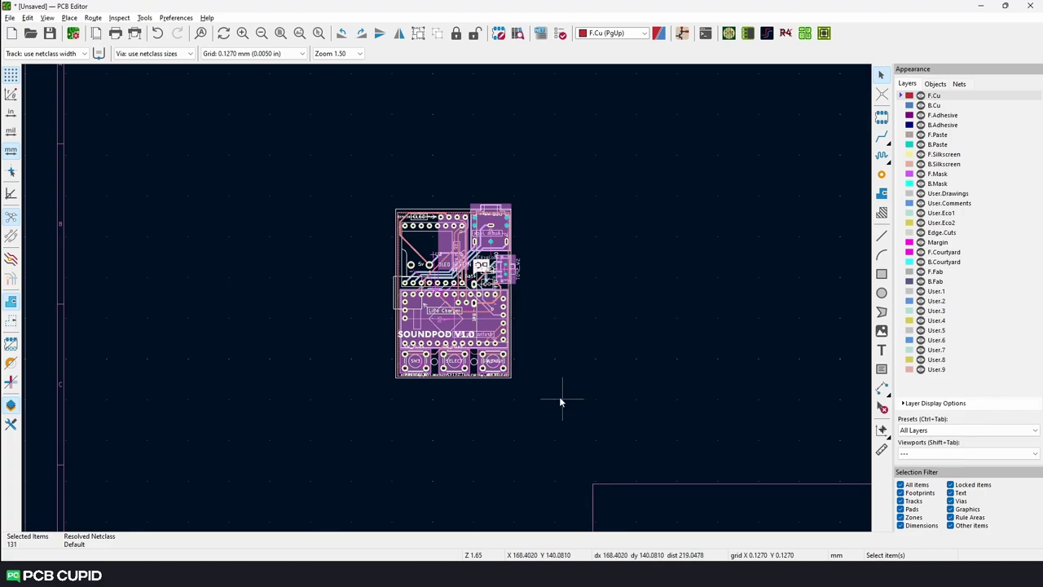
{"action": "right_click", "coordinate": [479, 336]}
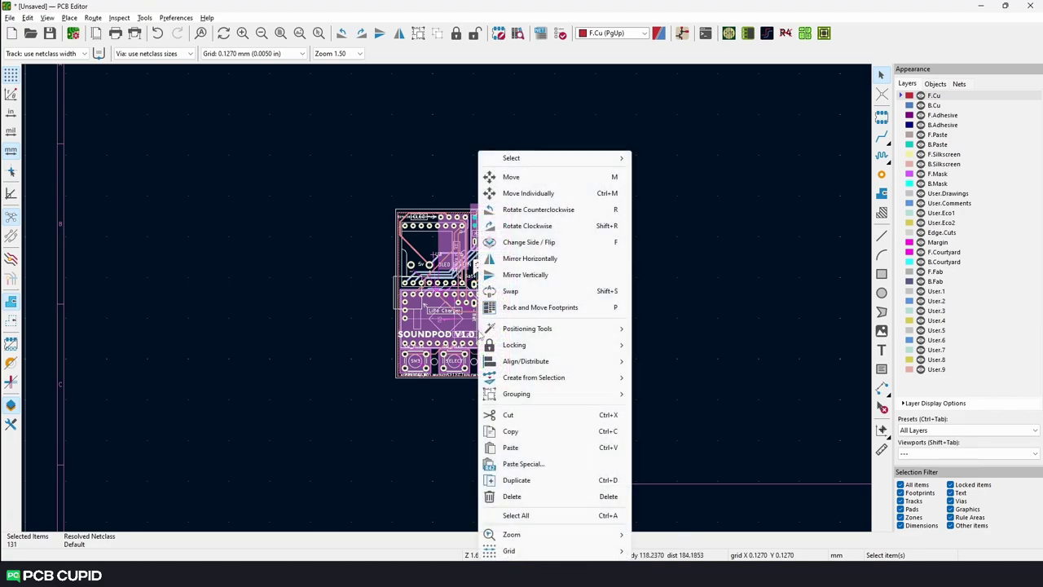
{"action": "mouse_move", "coordinate": [536, 396]}
{"action": "left_click", "coordinate": [660, 395]}
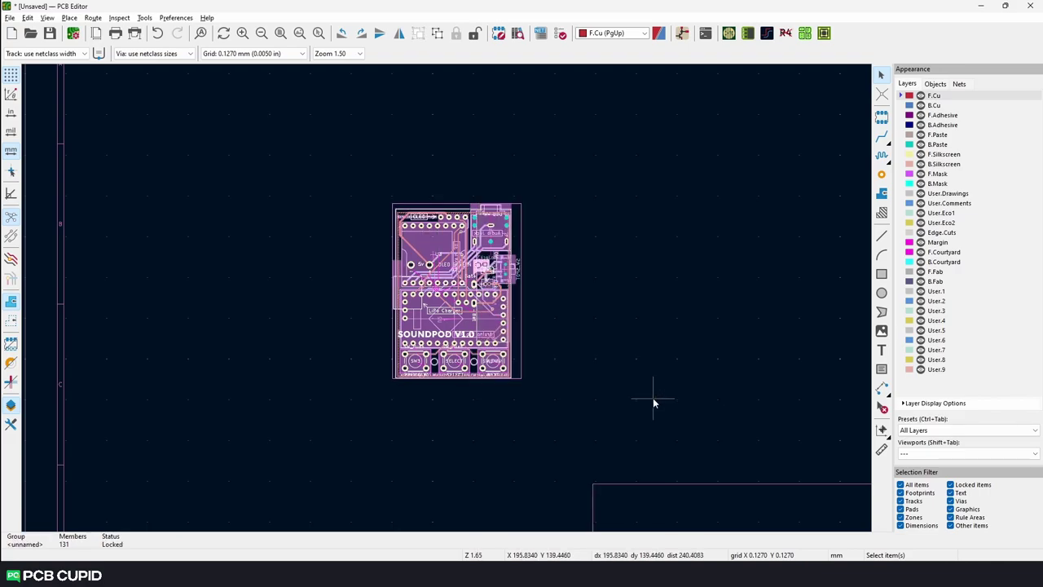
{"action": "left_click", "coordinate": [653, 398]}
Move the grouped board as one unit to a new position in the upper middle of the sheet.
{"action": "scroll", "coordinate": [583, 352], "scroll_direction": "up", "scroll_amount": 1}
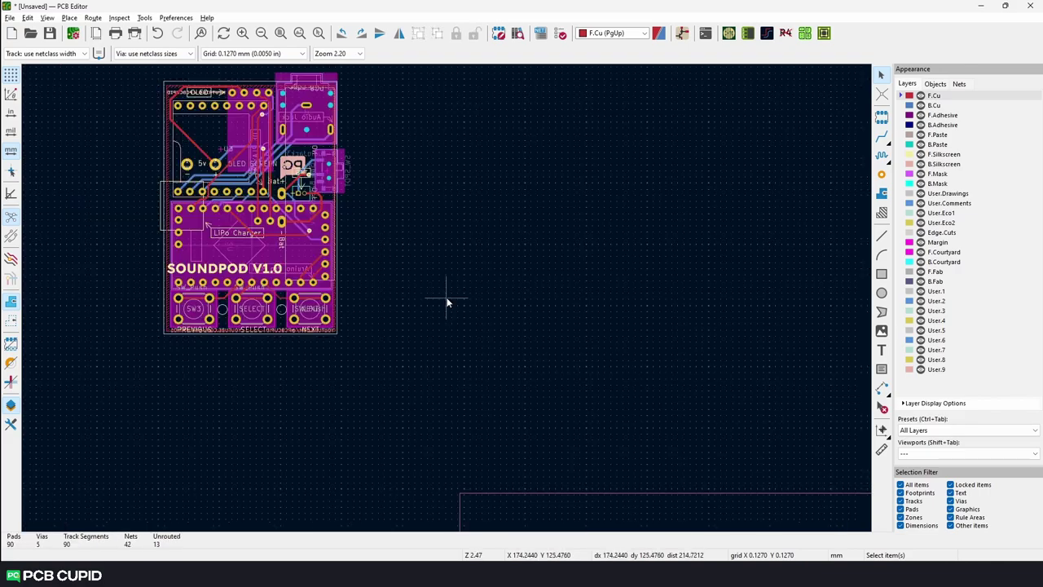
{"action": "left_click", "coordinate": [333, 297]}
{"action": "scroll", "coordinate": [478, 267], "scroll_direction": "down", "scroll_amount": 2}
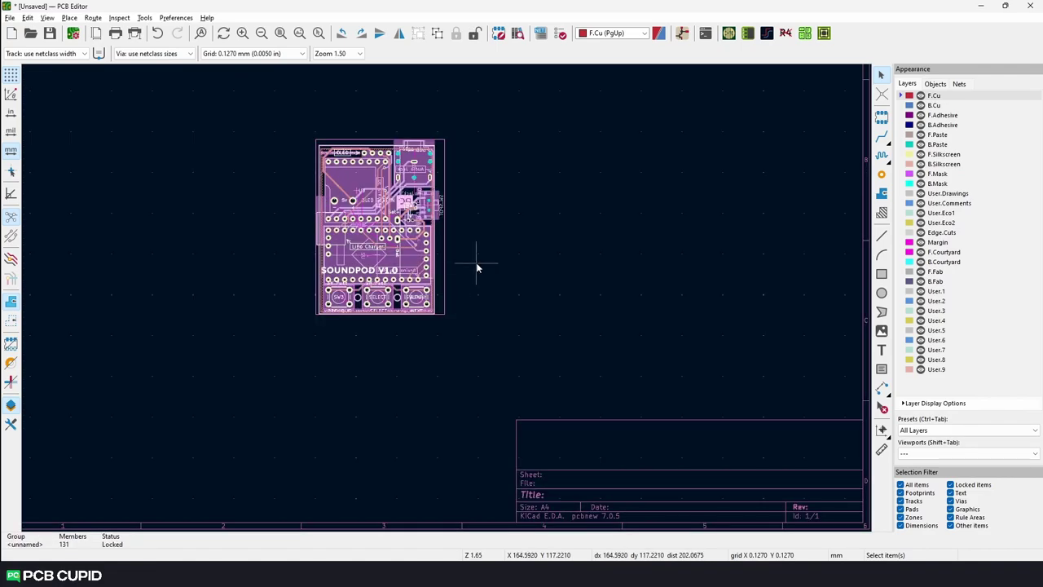
{"action": "key", "text": "m"}
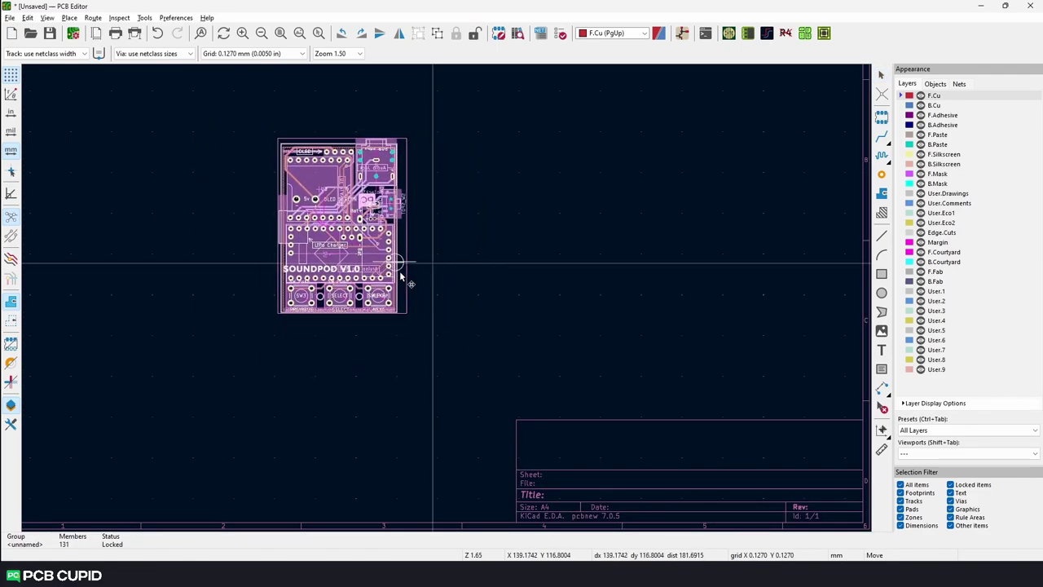
{"action": "left_click", "coordinate": [477, 295]}
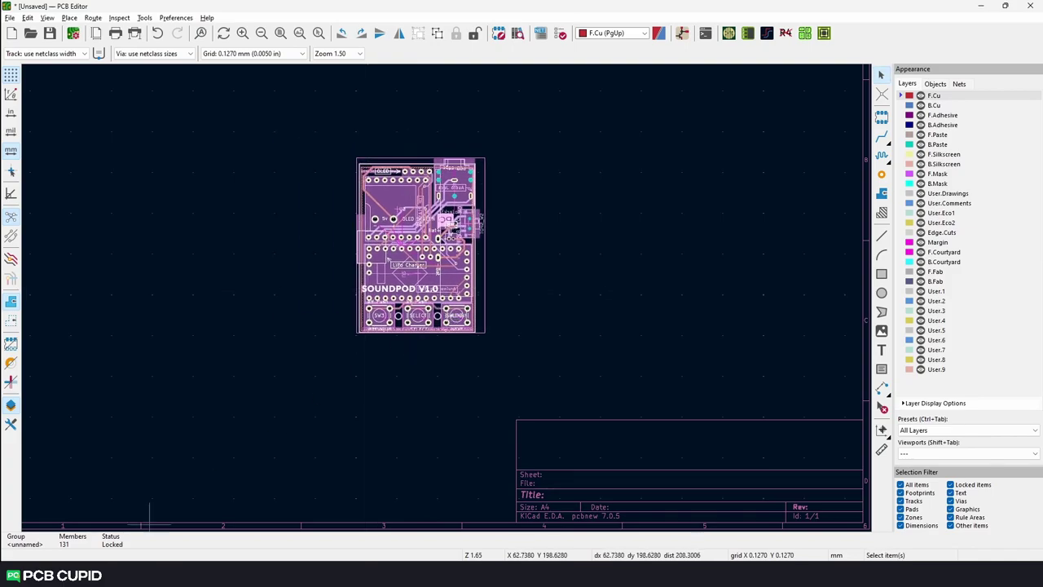
Measure the board's width along its lower edge, from corner to corner.
{"action": "key", "text": "Escape"}
{"action": "key", "text": "ctrl+shift+m"}
{"action": "left_click", "coordinate": [358, 331]}
{"action": "scroll", "coordinate": [484, 331], "scroll_direction": "up", "scroll_amount": 6}
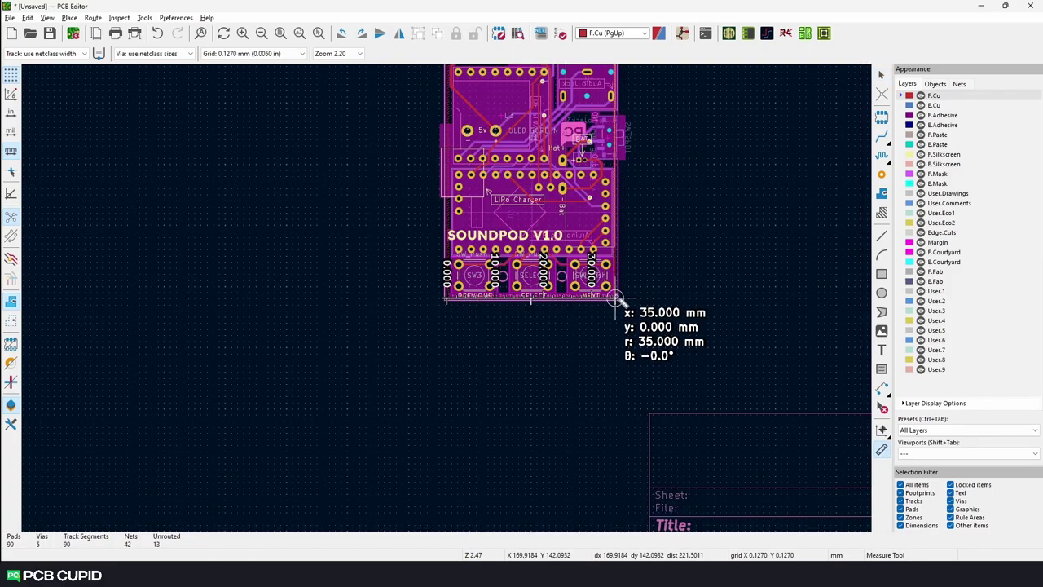
{"action": "scroll", "coordinate": [446, 301], "scroll_direction": "up", "scroll_amount": 4}
{"action": "scroll", "coordinate": [175, 302], "scroll_direction": "down", "scroll_amount": 2}
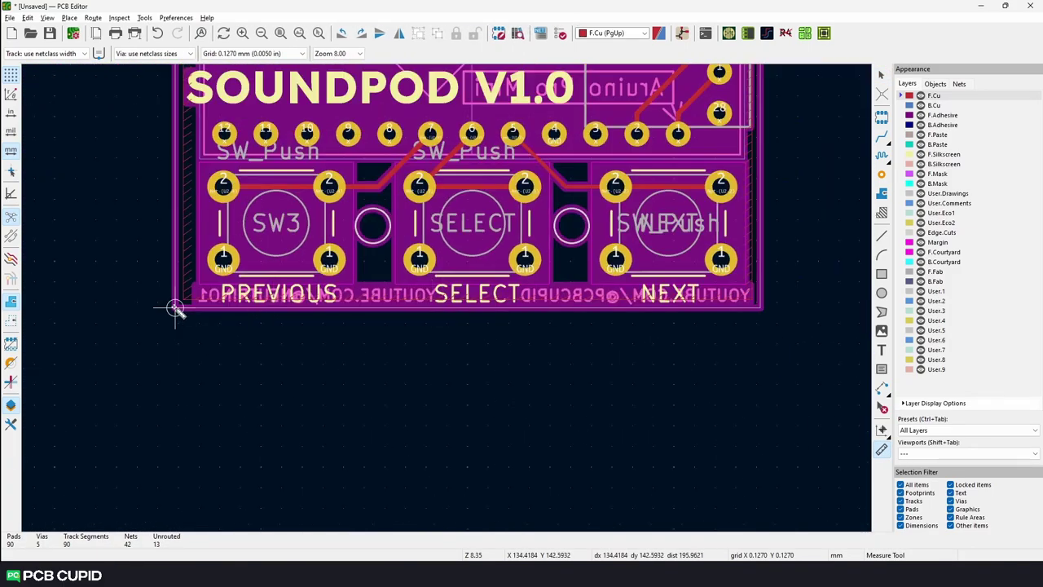
{"action": "left_click", "coordinate": [760, 310]}
{"action": "key", "text": "Escape"}
Measure the board's height along the edge beside the audio jack, from the lower to the upper corner.
{"action": "scroll", "coordinate": [736, 359], "scroll_direction": "down", "scroll_amount": 4}
{"action": "key", "text": "ctrl+shift+m"}
{"action": "left_click", "coordinate": [449, 281]}
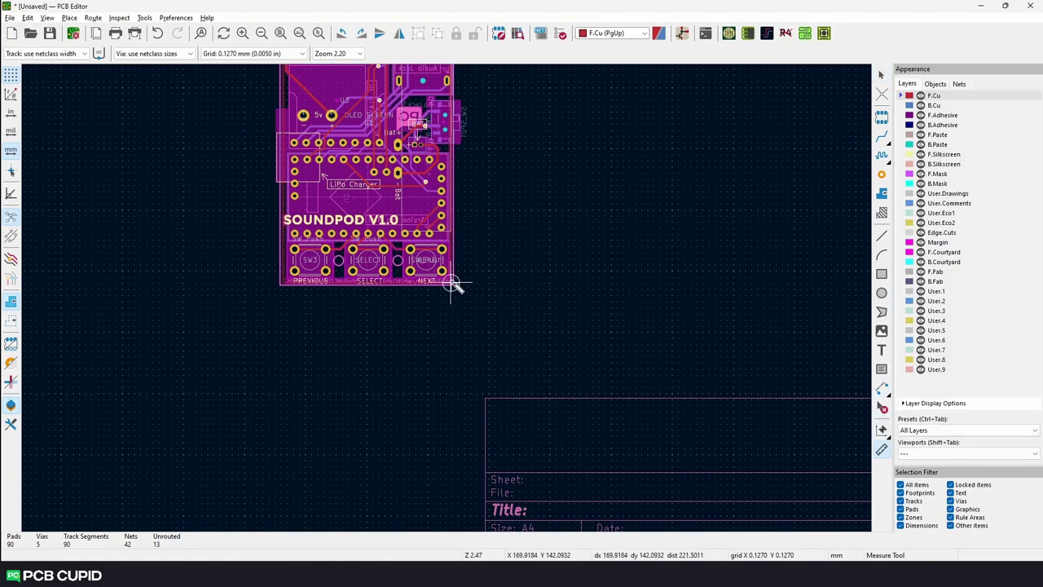
{"action": "scroll", "coordinate": [447, 288], "scroll_direction": "down", "scroll_amount": 3}
{"action": "scroll", "coordinate": [449, 302], "scroll_direction": "up", "scroll_amount": 6}
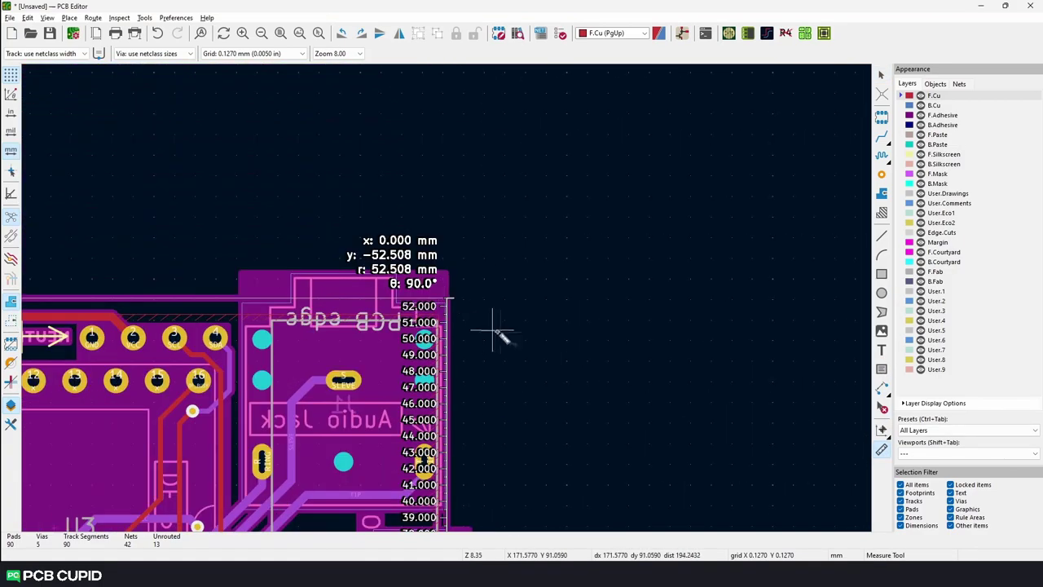
{"action": "key", "text": "Escape"}
{"action": "scroll", "coordinate": [447, 301], "scroll_direction": "down", "scroll_amount": 6}
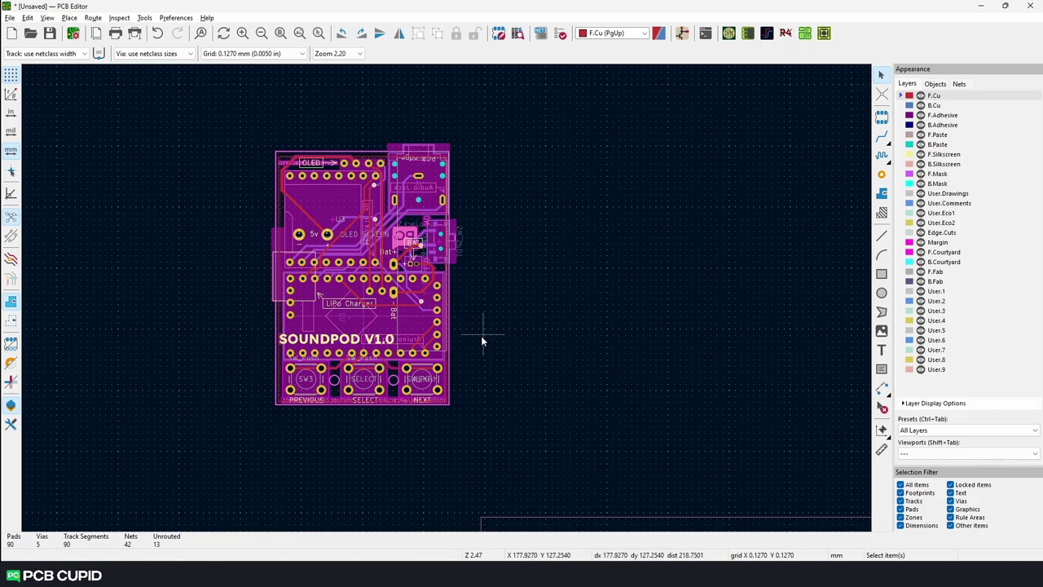
Create a grid array of the board group, 3 across and 2 down, spaced 36 mm horizontally and 52.5 mm vertically, keeping existing reference designators.
{"action": "left_click", "coordinate": [444, 403]}
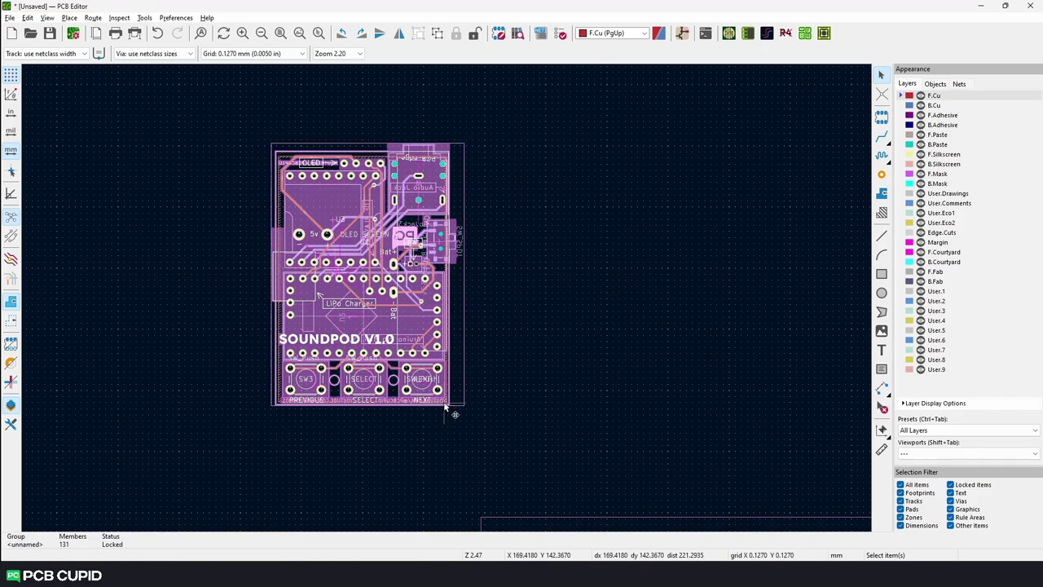
{"action": "right_click", "coordinate": [445, 407]}
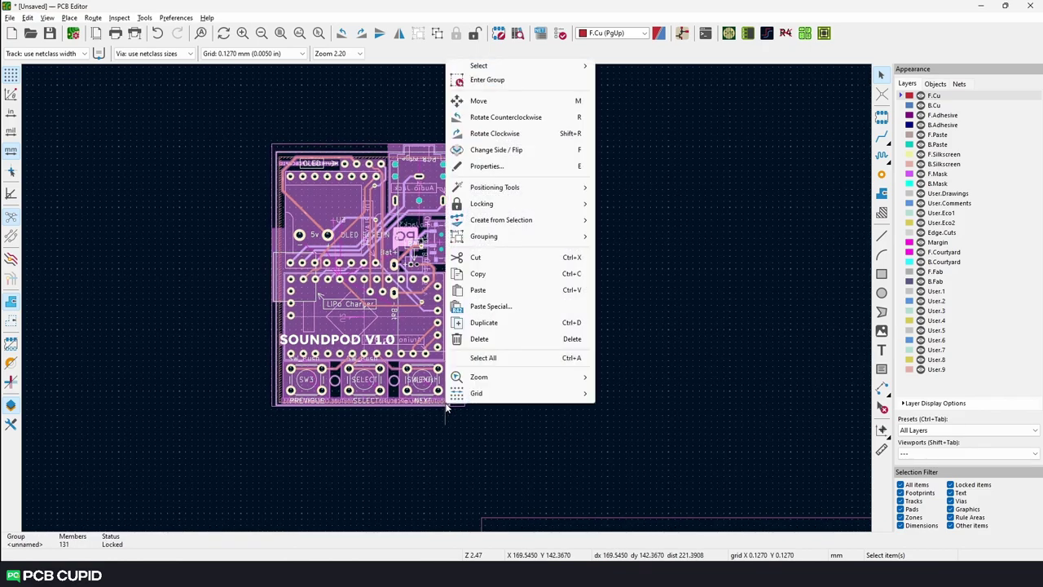
{"action": "mouse_move", "coordinate": [554, 220]}
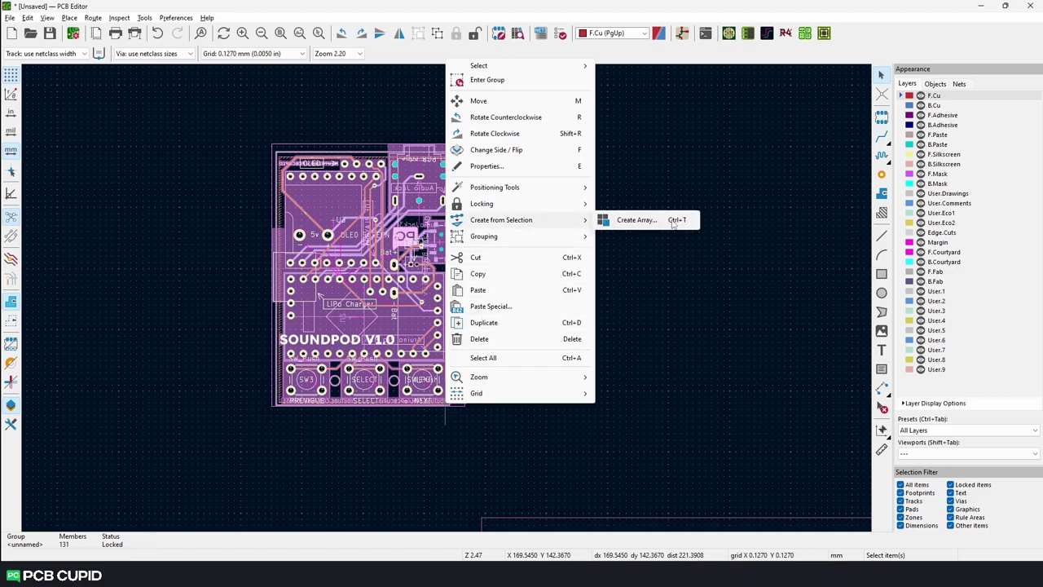
{"action": "left_click", "coordinate": [673, 220]}
{"action": "left_click_drag", "start_coordinate": [175, 60], "coordinate": [394, 188]}
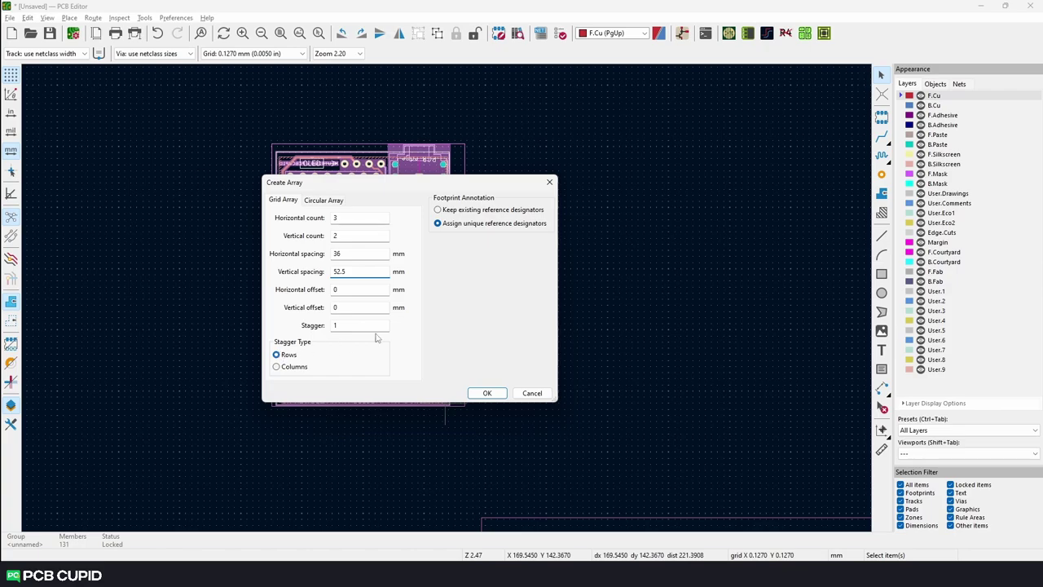
{"action": "left_click", "coordinate": [472, 210]}
{"action": "left_click", "coordinate": [487, 392]}
{"action": "scroll", "coordinate": [487, 398], "scroll_direction": "down", "scroll_amount": 3}
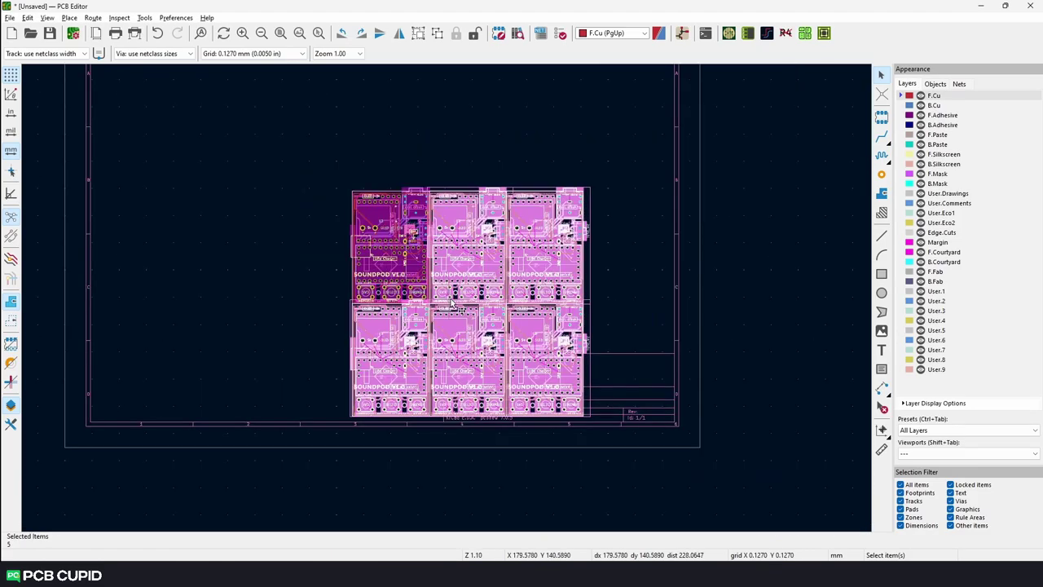
{"action": "scroll", "coordinate": [527, 311], "scroll_direction": "up", "scroll_amount": 3}
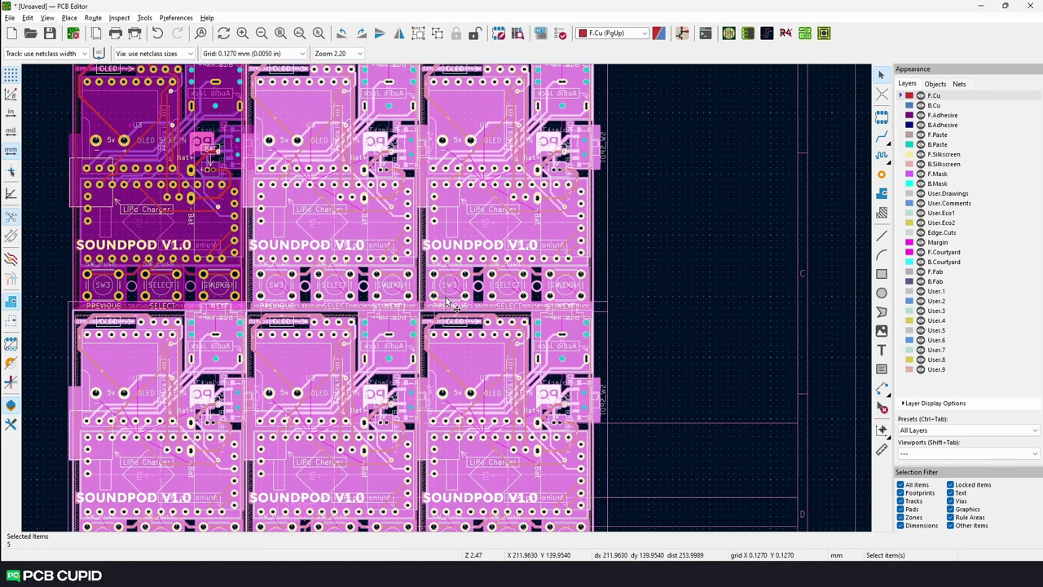
Draw a rectangle on the Edge.Cuts layer around the whole 3 by 2 board array, from its upper-left to its lower-right corner.
{"action": "scroll", "coordinate": [447, 303], "scroll_direction": "down", "scroll_amount": 3}
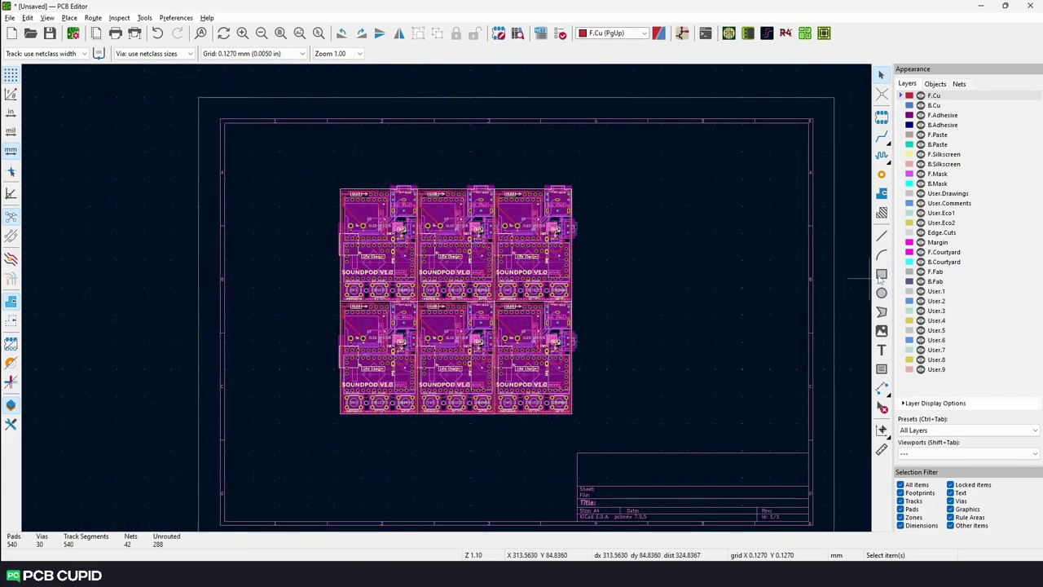
{"action": "left_click", "coordinate": [882, 273]}
{"action": "left_click", "coordinate": [946, 235]}
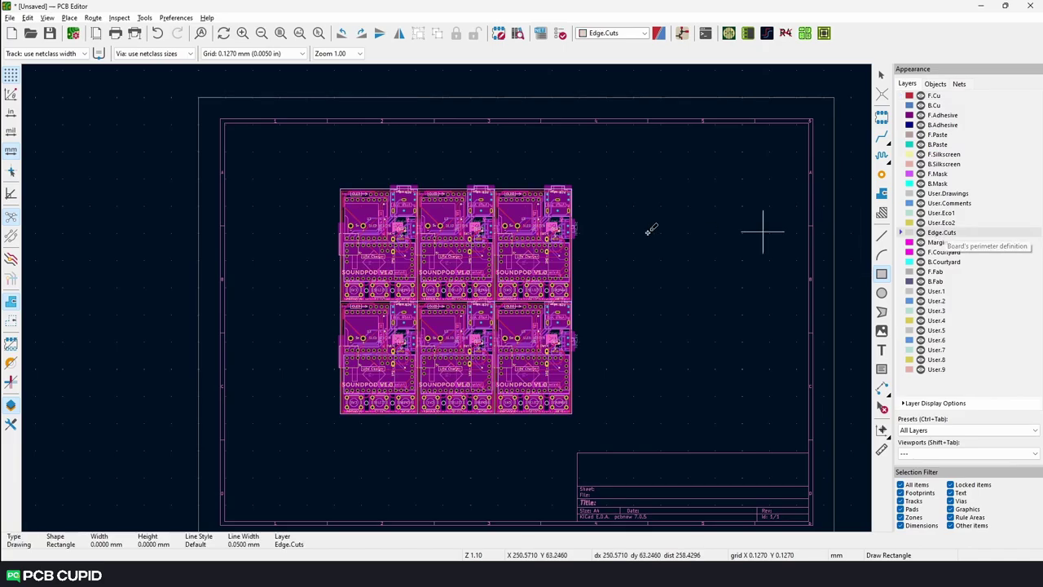
{"action": "scroll", "coordinate": [345, 194], "scroll_direction": "up", "scroll_amount": 3}
{"action": "left_click", "coordinate": [435, 284]}
{"action": "middle_click_drag", "start_coordinate": [761, 430], "coordinate": [385, 149]}
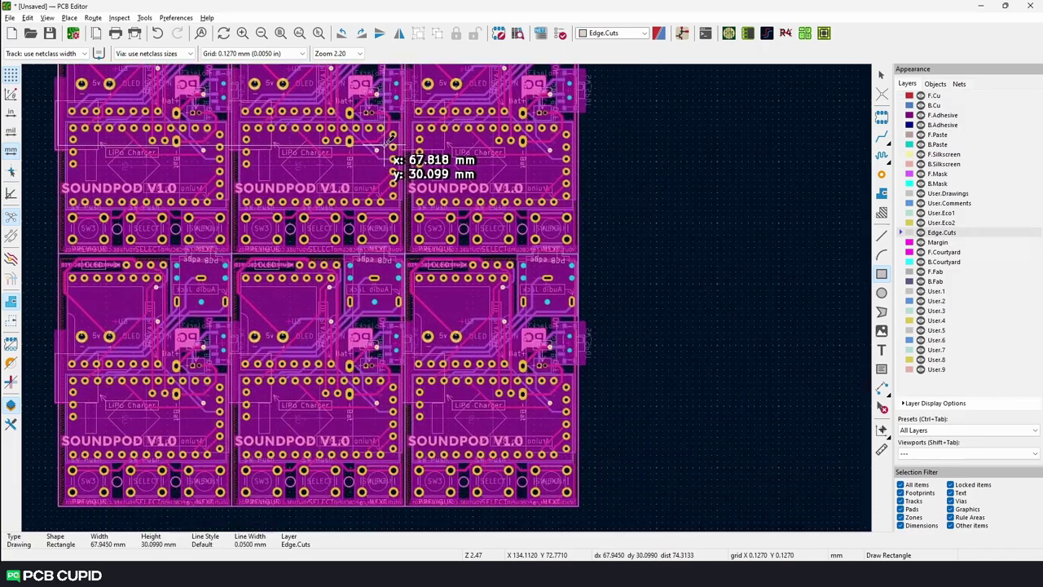
{"action": "left_click", "coordinate": [578, 506]}
{"action": "key", "text": "Escape"}
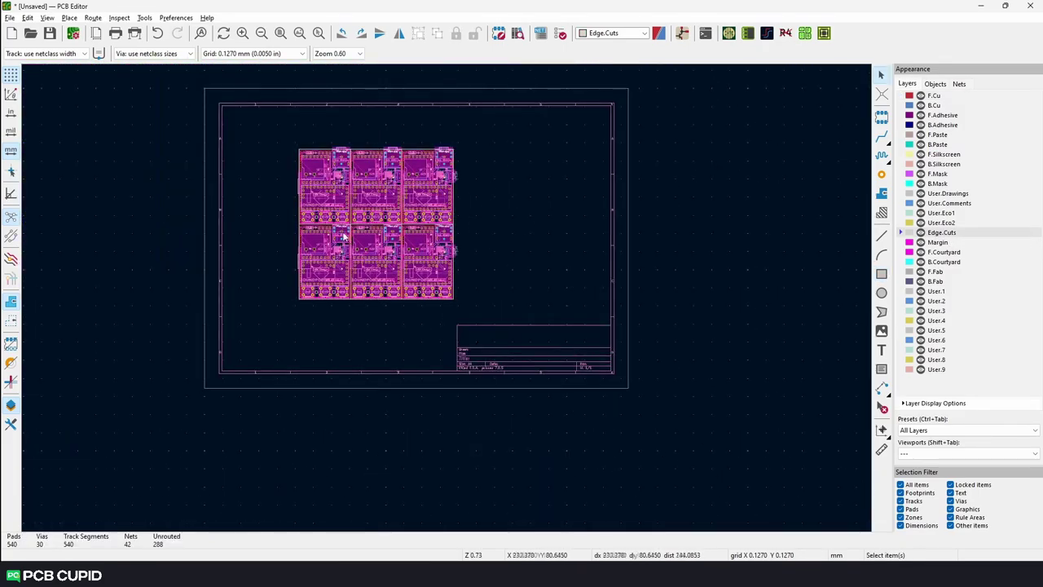
Inspect the arrayed panel in the 3D viewer and return to the layout.
{"action": "key", "text": "alt+3"}
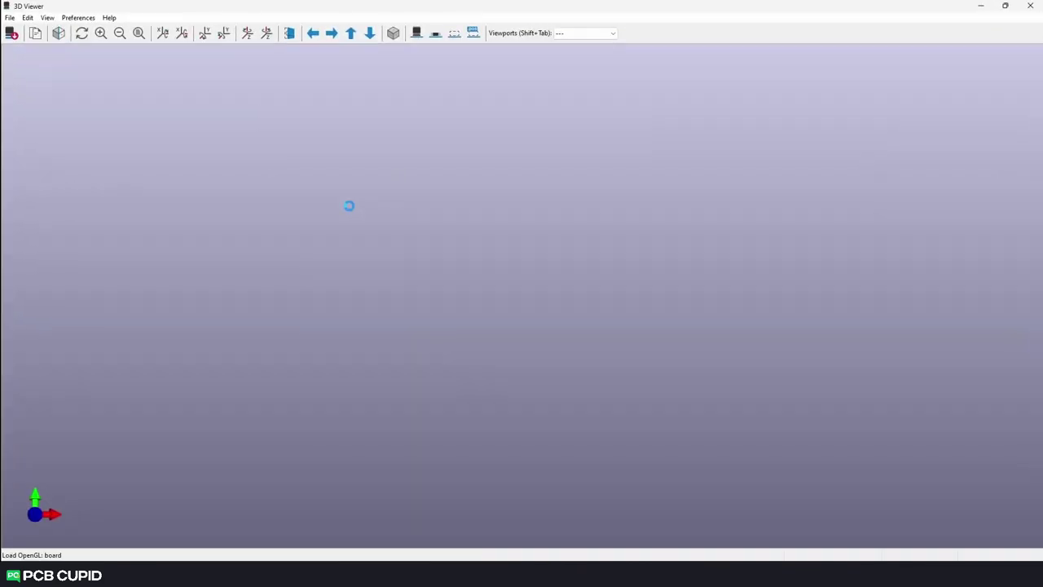
{"action": "scroll", "coordinate": [550, 314], "scroll_direction": "up", "scroll_amount": 6}
{"action": "scroll", "coordinate": [561, 334], "scroll_direction": "down", "scroll_amount": 2}
{"action": "left_click_drag", "start_coordinate": [562, 335], "coordinate": [497, 294]}
{"action": "left_click", "coordinate": [1022, 6]}
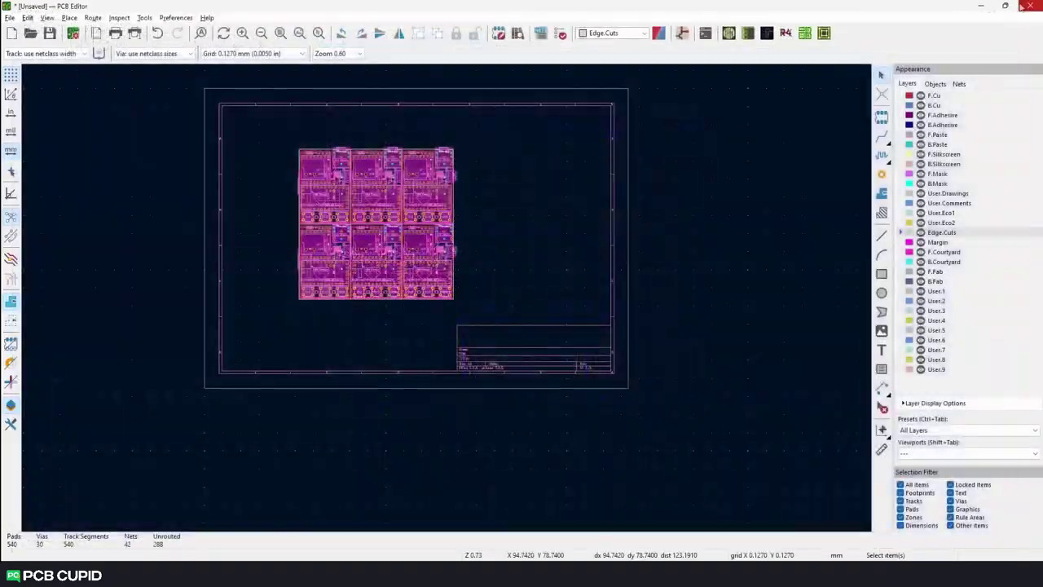
Draw a vertical line on the F.Fab layer along the boundary between the first and second board columns, about 105 mm long.
{"action": "scroll", "coordinate": [447, 302], "scroll_direction": "up", "scroll_amount": 6}
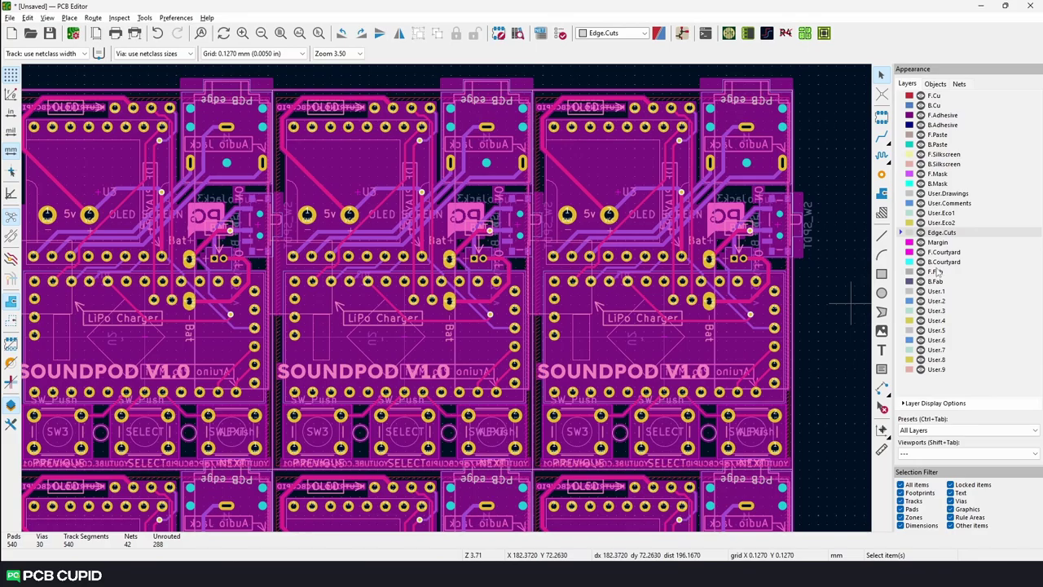
{"action": "left_click", "coordinate": [934, 273]}
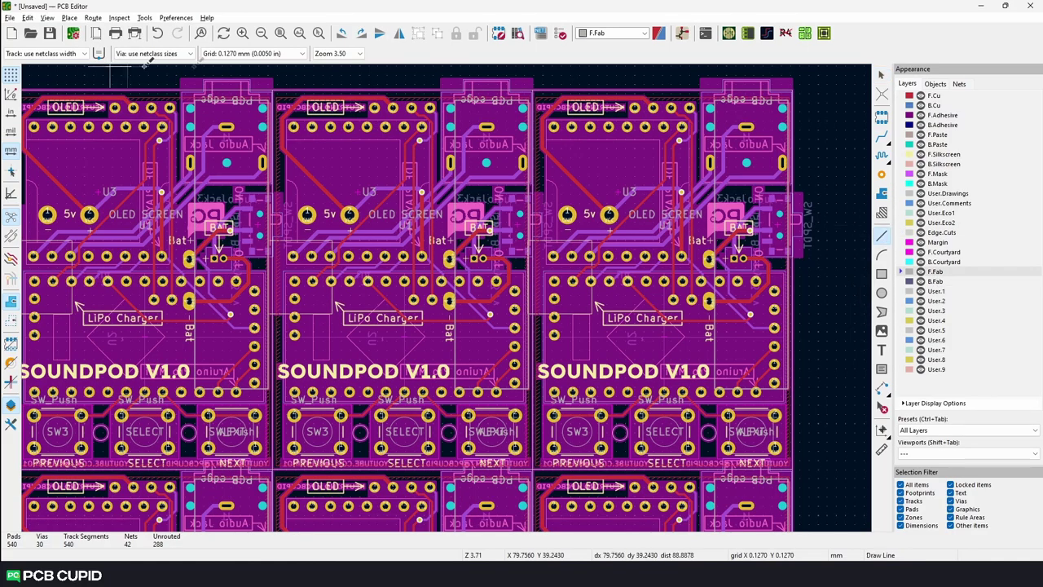
{"action": "scroll", "coordinate": [354, 115], "scroll_direction": "up", "scroll_amount": 8}
{"action": "scroll", "coordinate": [169, 199], "scroll_direction": "down", "scroll_amount": 8}
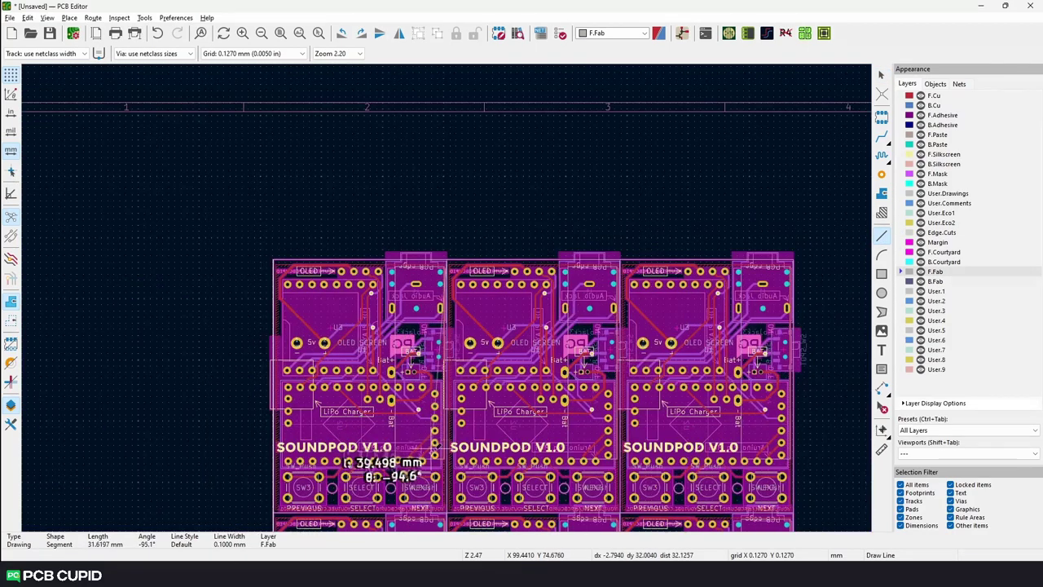
{"action": "middle_click_drag", "start_coordinate": [440, 467], "coordinate": [431, 189]}
{"action": "scroll", "coordinate": [438, 486], "scroll_direction": "up", "scroll_amount": 8}
{"action": "left_click", "coordinate": [597, 278]}
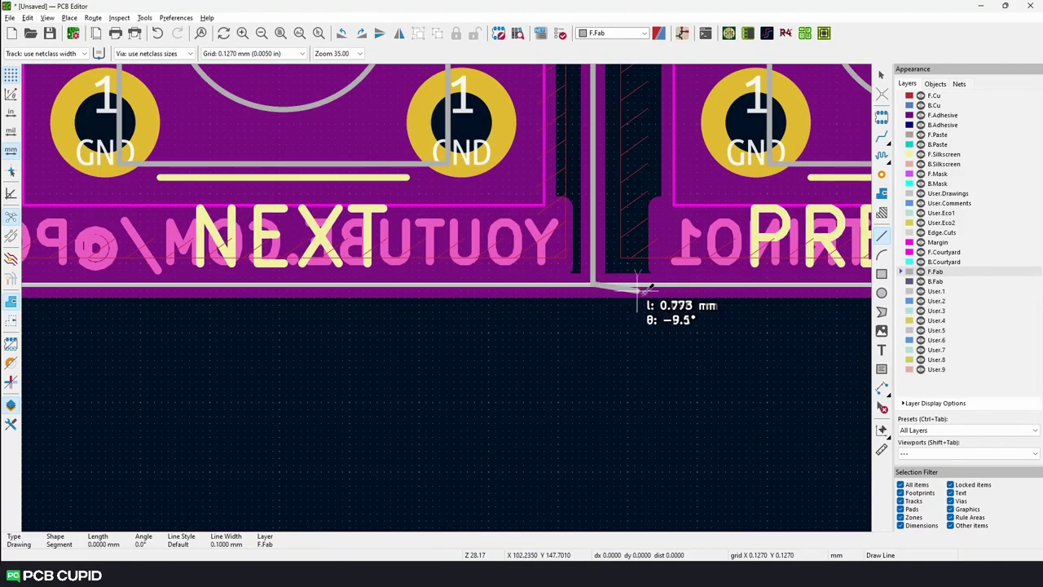
{"action": "scroll", "coordinate": [445, 302], "scroll_direction": "down", "scroll_amount": 8}
{"action": "scroll", "coordinate": [414, 280], "scroll_direction": "up", "scroll_amount": 6}
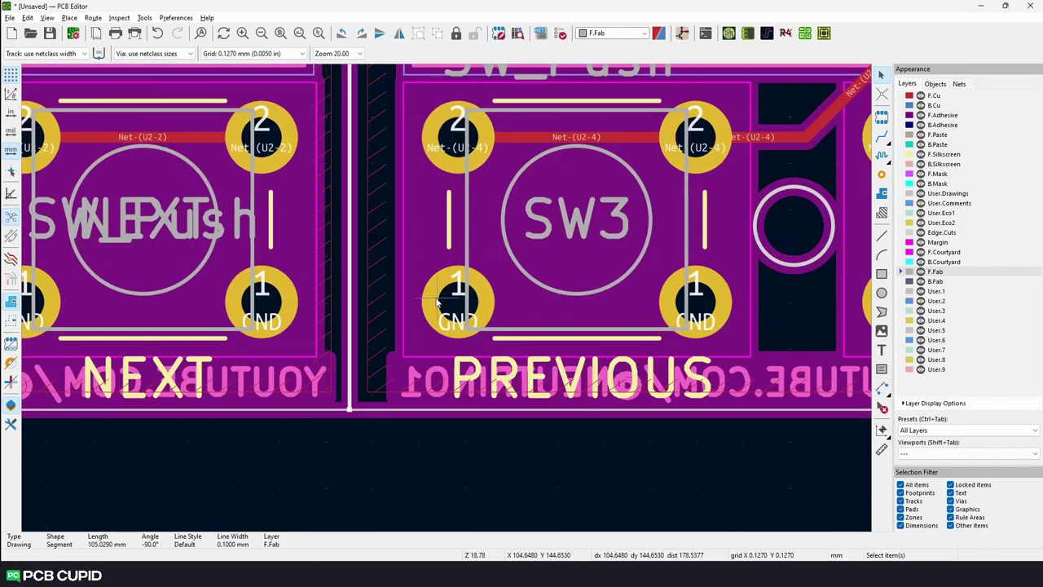
Give the vertical F.Fab line a width of 1 mm and the Solid line style.
{"action": "key", "text": "e"}
{"action": "left_click", "coordinate": [530, 289]}
{"action": "left_click", "coordinate": [522, 300]}
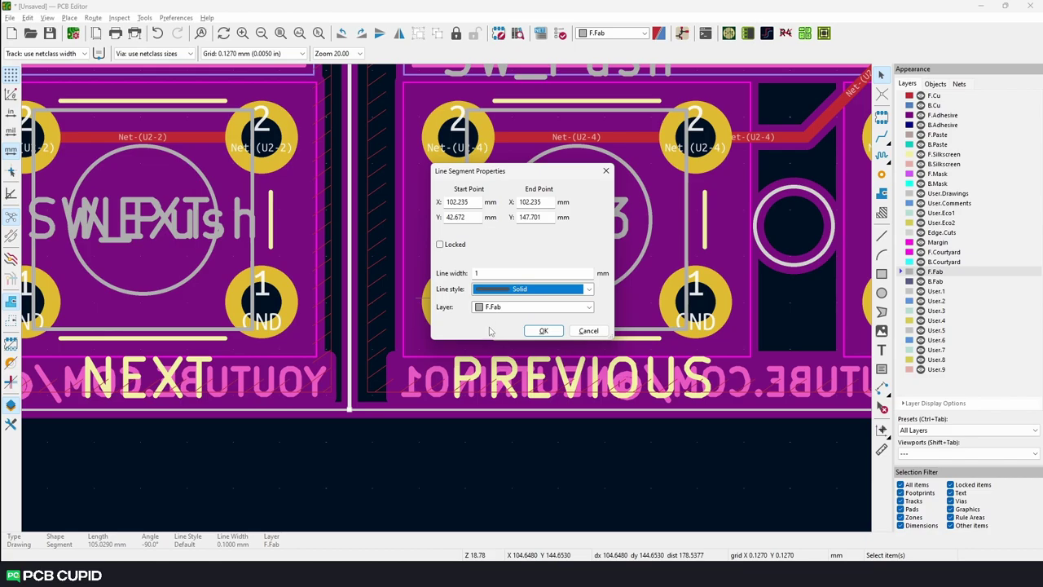
{"action": "left_click", "coordinate": [544, 330]}
Copy the vertical line to the boundary between the second and third columns, and draw a matching 1 mm horizontal line between the rows.
{"action": "scroll", "coordinate": [597, 186], "scroll_direction": "down", "scroll_amount": 10}
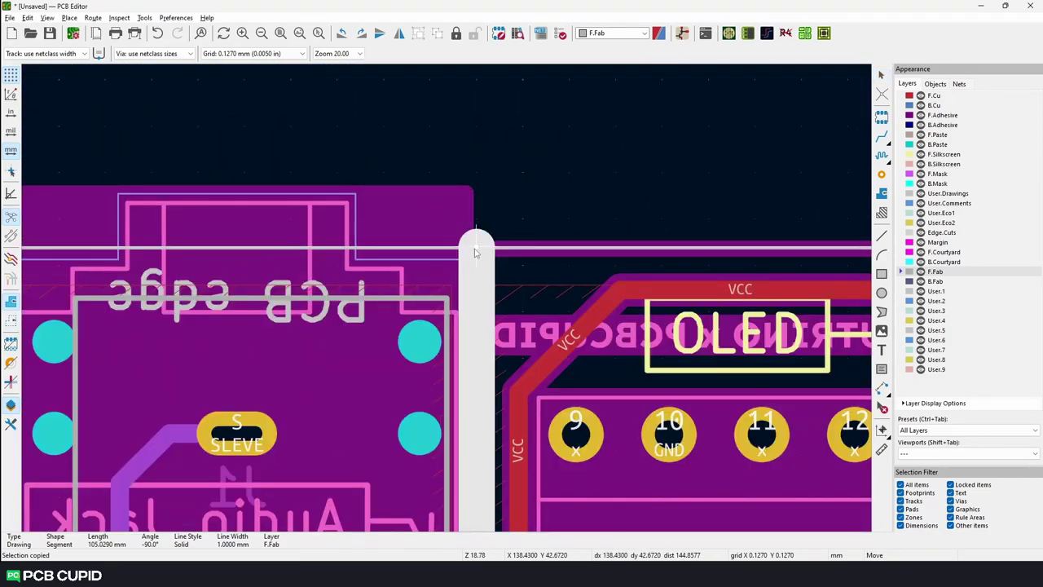
{"action": "scroll", "coordinate": [440, 432], "scroll_direction": "down", "scroll_amount": 10}
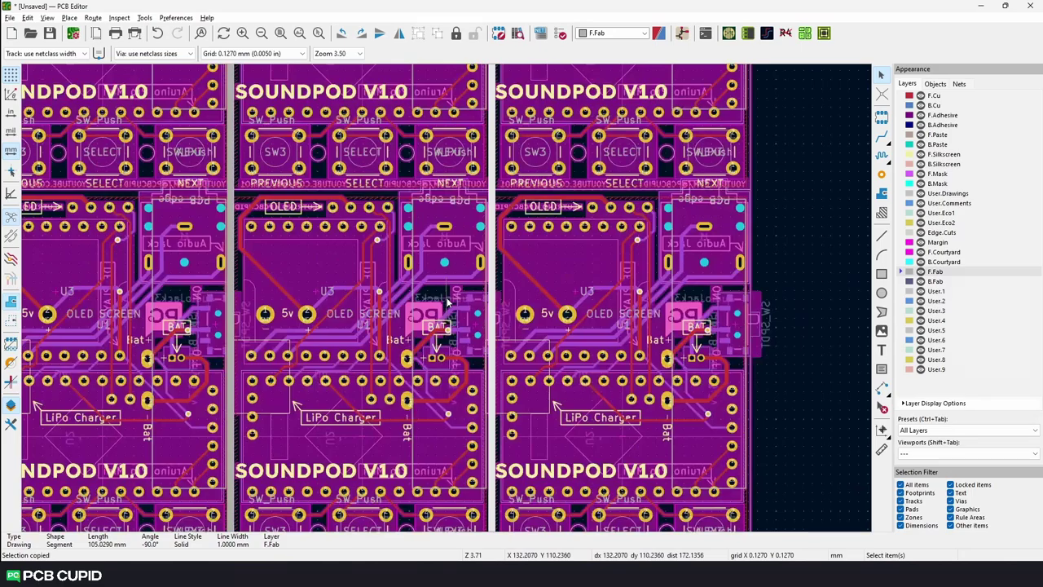
{"action": "scroll", "coordinate": [447, 303], "scroll_direction": "down", "scroll_amount": 4}
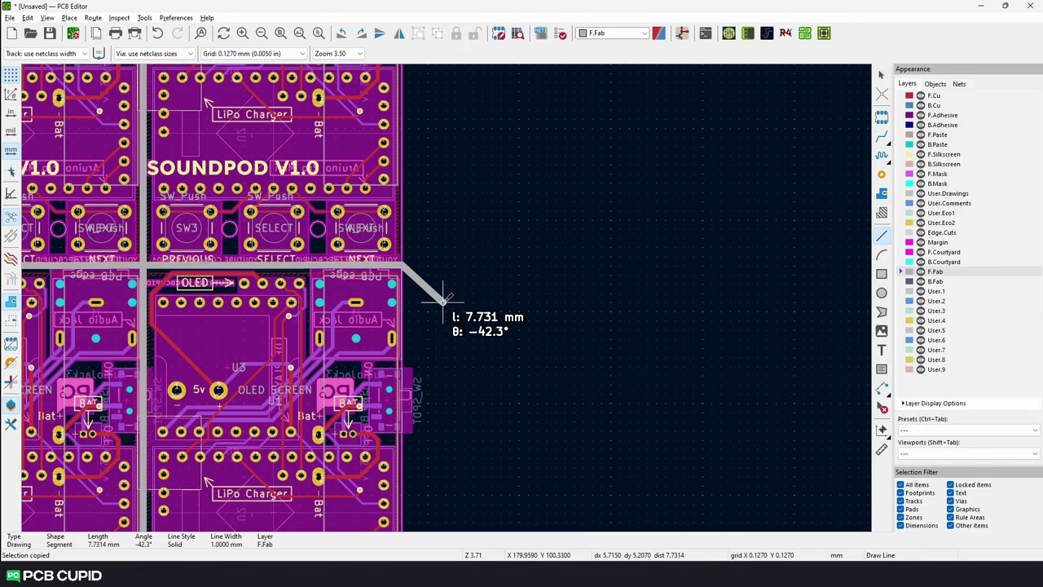
{"action": "key", "text": "Escape"}
{"action": "scroll", "coordinate": [437, 291], "scroll_direction": "down", "scroll_amount": 8}
{"action": "scroll", "coordinate": [445, 302], "scroll_direction": "up", "scroll_amount": 3}
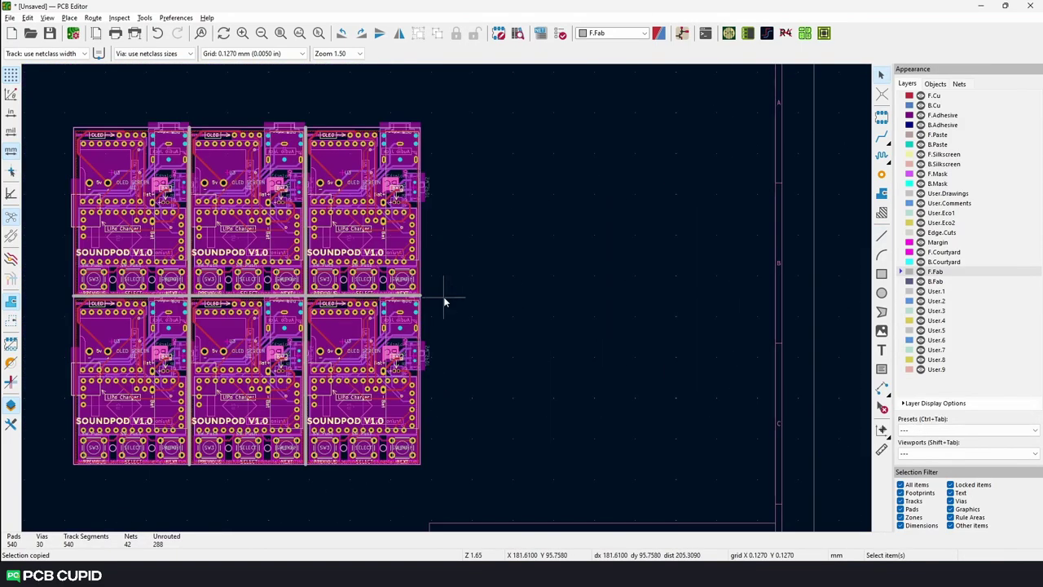
Add a leader labelled Vscore on the F.Fab layer, pointing at the left end of the horizontal line between the rows.
{"action": "middle_click_drag", "start_coordinate": [215, 285], "coordinate": [394, 287]}
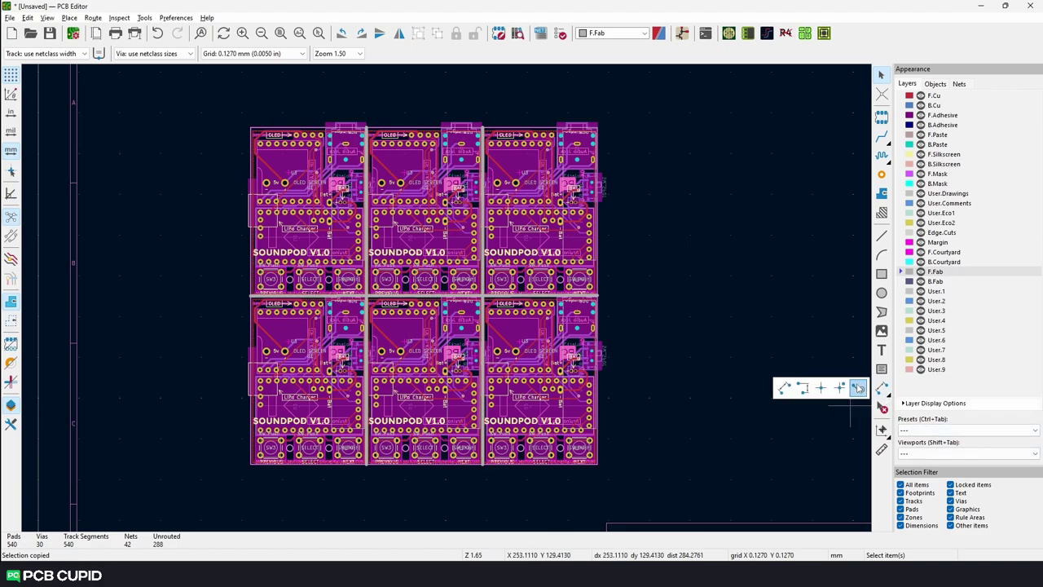
{"action": "scroll", "coordinate": [368, 132], "scroll_direction": "up", "scroll_amount": 5}
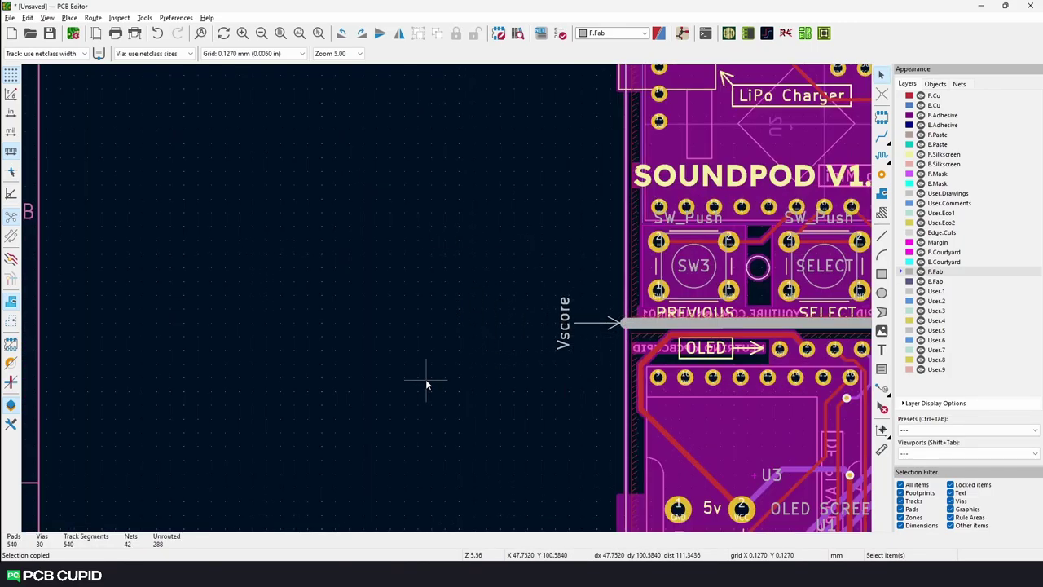
{"action": "scroll", "coordinate": [425, 379], "scroll_direction": "down", "scroll_amount": 6}
{"action": "middle_click_drag", "start_coordinate": [286, 312], "coordinate": [398, 286]}
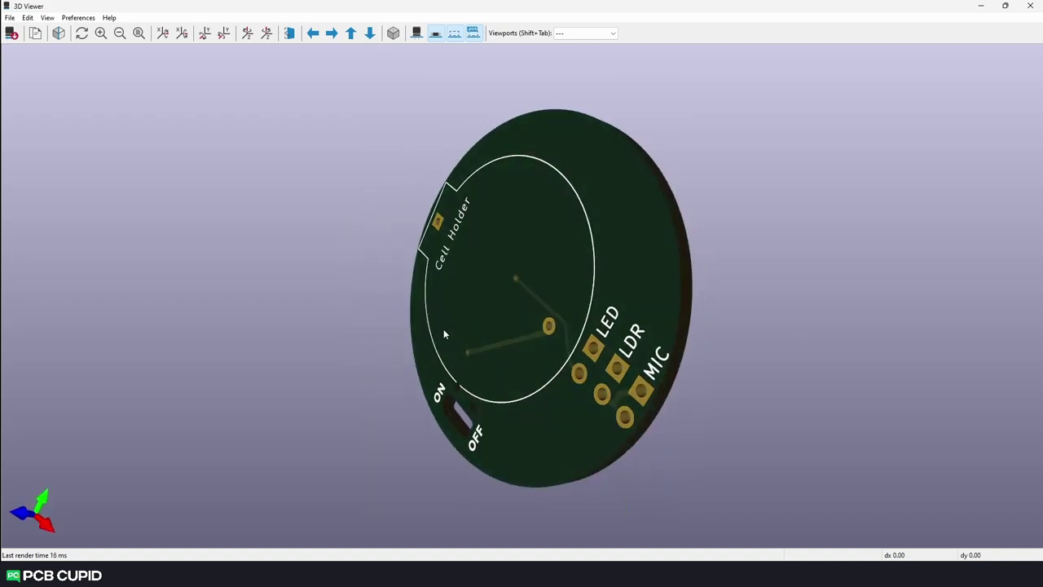
Inspect the round board in the 3D viewer and read the mouse-bite examples in the Panelization.pretty README on GitHub.
{"action": "left_click_drag", "start_coordinate": [443, 328], "coordinate": [534, 379]}
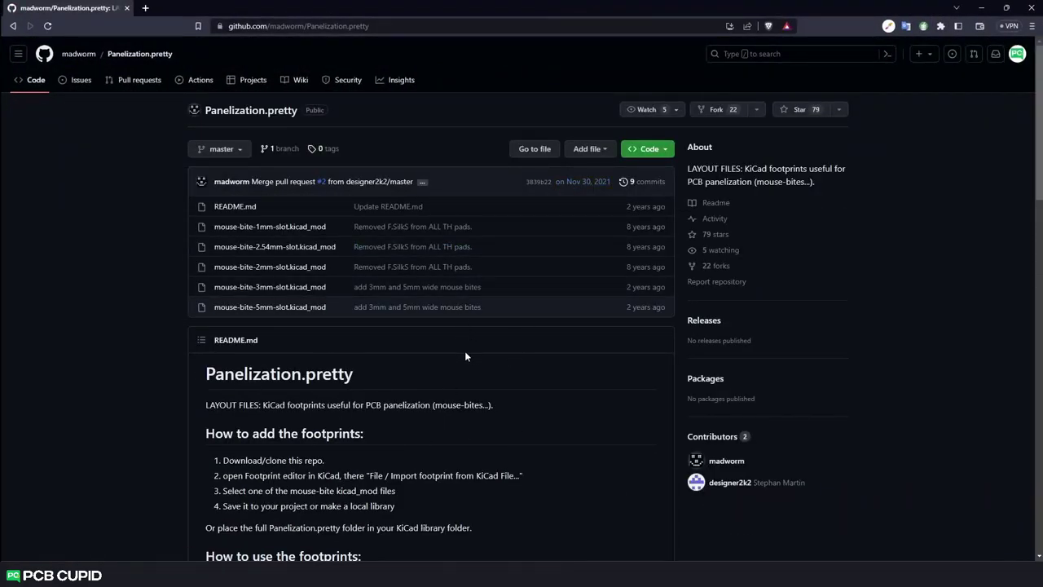
{"action": "scroll", "coordinate": [466, 357], "scroll_direction": "down", "scroll_amount": 4}
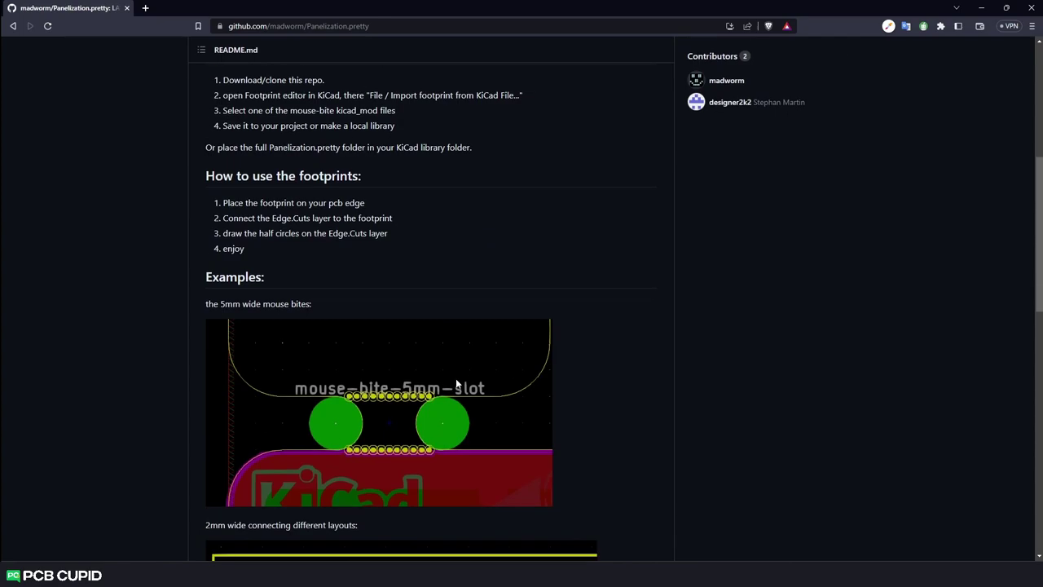
{"action": "scroll", "coordinate": [457, 374], "scroll_direction": "down", "scroll_amount": 4}
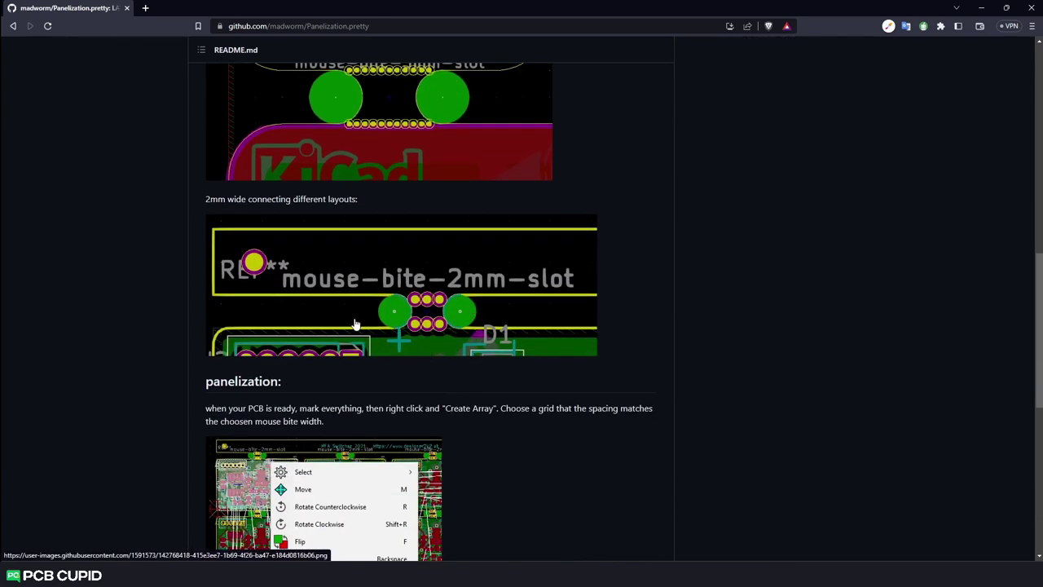
{"action": "middle_click", "coordinate": [471, 319]}
Download the Panelization.pretty repository and add the Panelization.pretty-master folder to the global footprint libraries in KiCad.
{"action": "scroll", "coordinate": [461, 330], "scroll_direction": "up", "scroll_amount": 12}
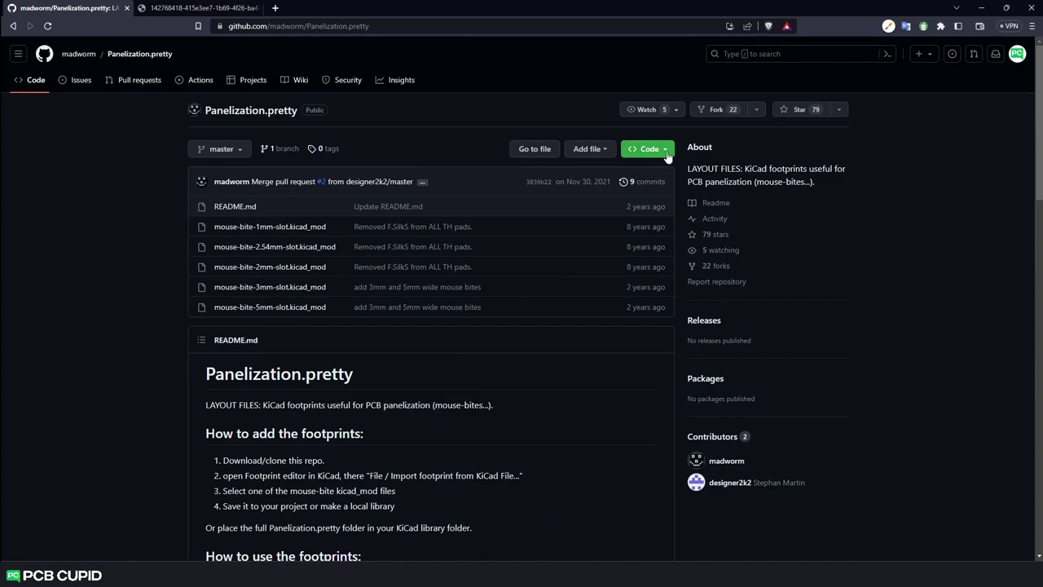
{"action": "left_click", "coordinate": [666, 152]}
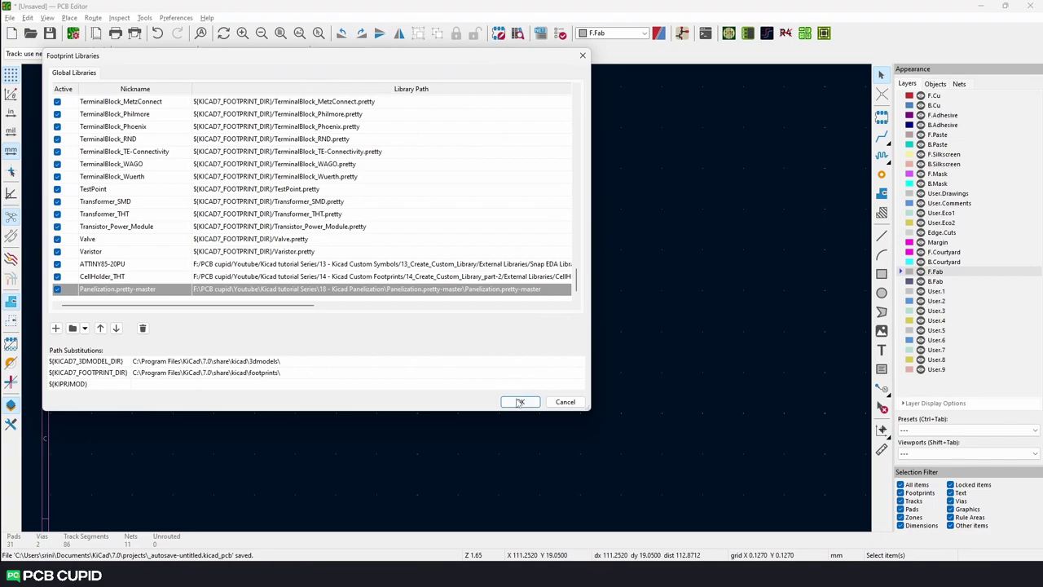
{"action": "left_click", "coordinate": [520, 402]}
Set the grid to 1.0000 mm and place the grid origin at the centre of the round board.
{"action": "scroll", "coordinate": [554, 302], "scroll_direction": "up", "scroll_amount": 5}
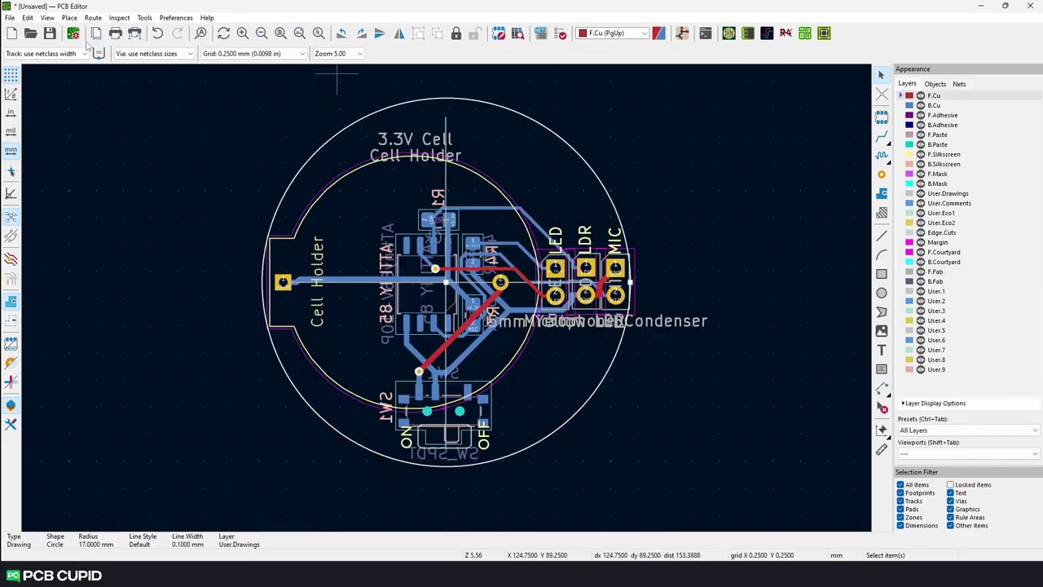
{"action": "left_click", "coordinate": [274, 55]}
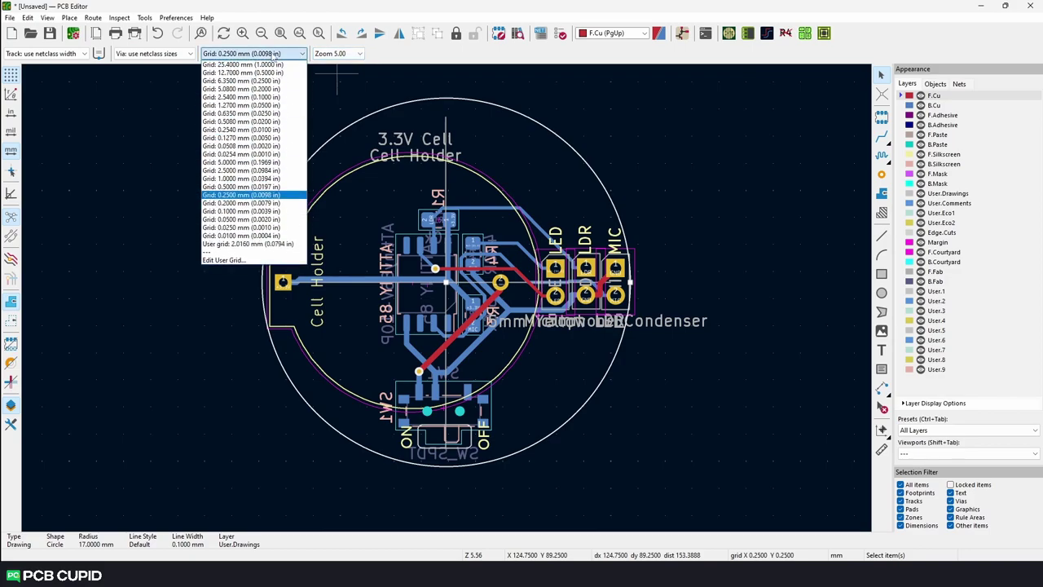
{"action": "left_click", "coordinate": [228, 179]}
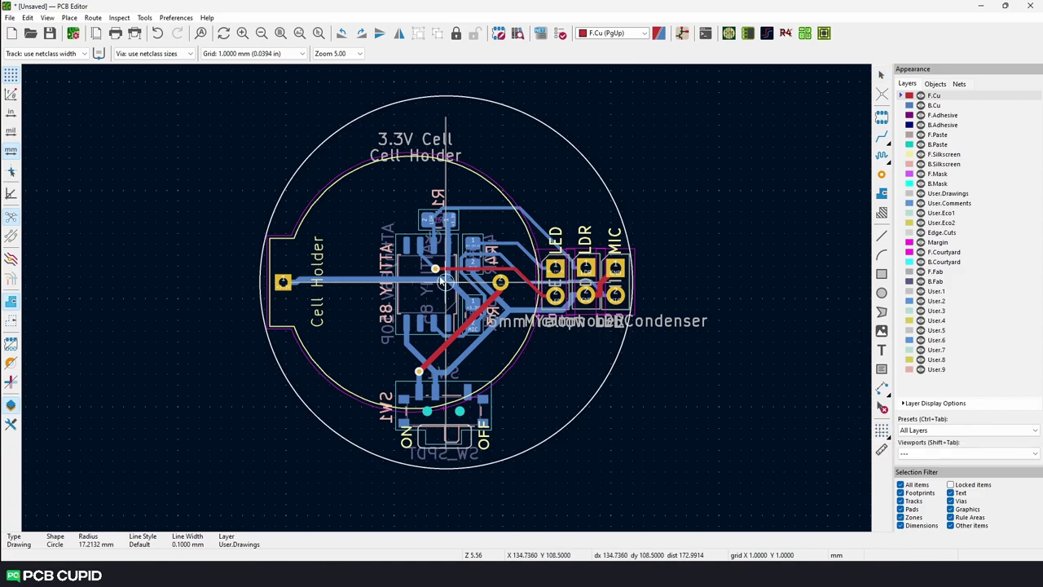
{"action": "scroll", "coordinate": [446, 286], "scroll_direction": "up", "scroll_amount": 9}
{"action": "scroll", "coordinate": [428, 298], "scroll_direction": "down", "scroll_amount": 10}
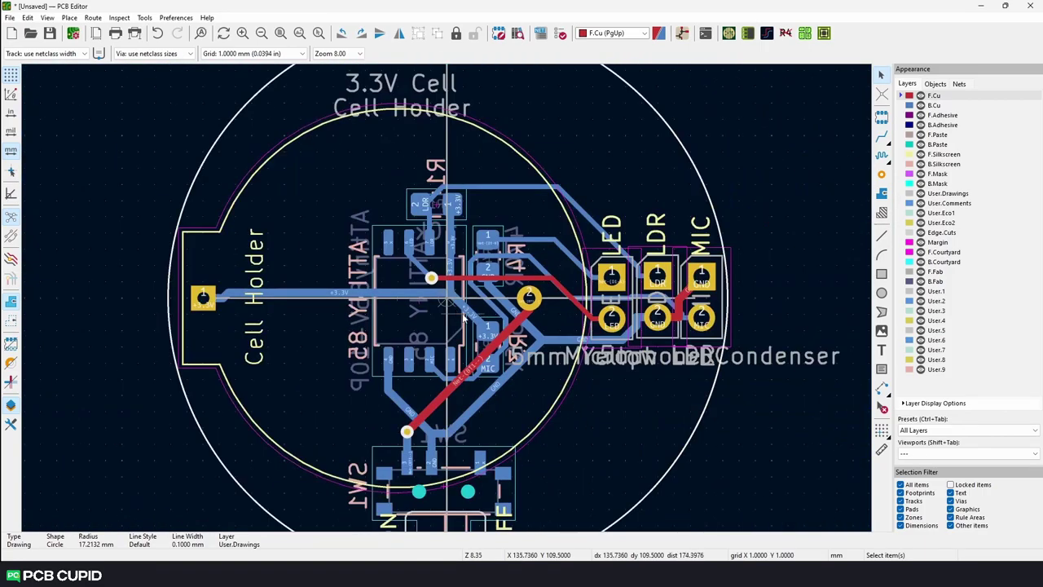
Place the mouse-bite-2mm-slot footprint at the top of the round board's outline, aligned with its vertical centre line.
{"action": "type", "text": "amouse bite"}
{"action": "key", "text": "Down"}
{"action": "key", "text": "Down"}
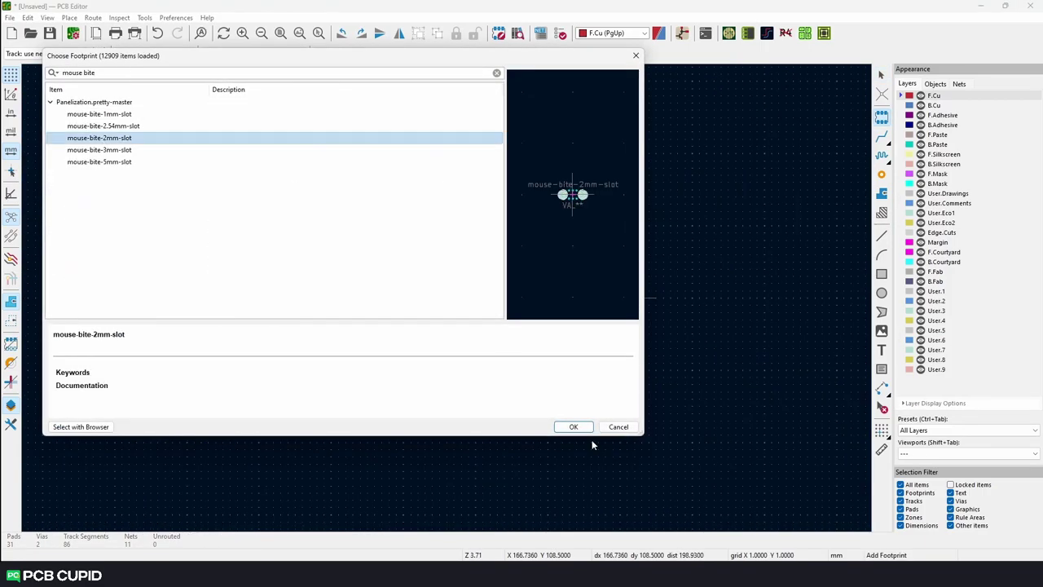
{"action": "left_click", "coordinate": [574, 427]}
{"action": "scroll", "coordinate": [436, 296], "scroll_direction": "up", "scroll_amount": 2}
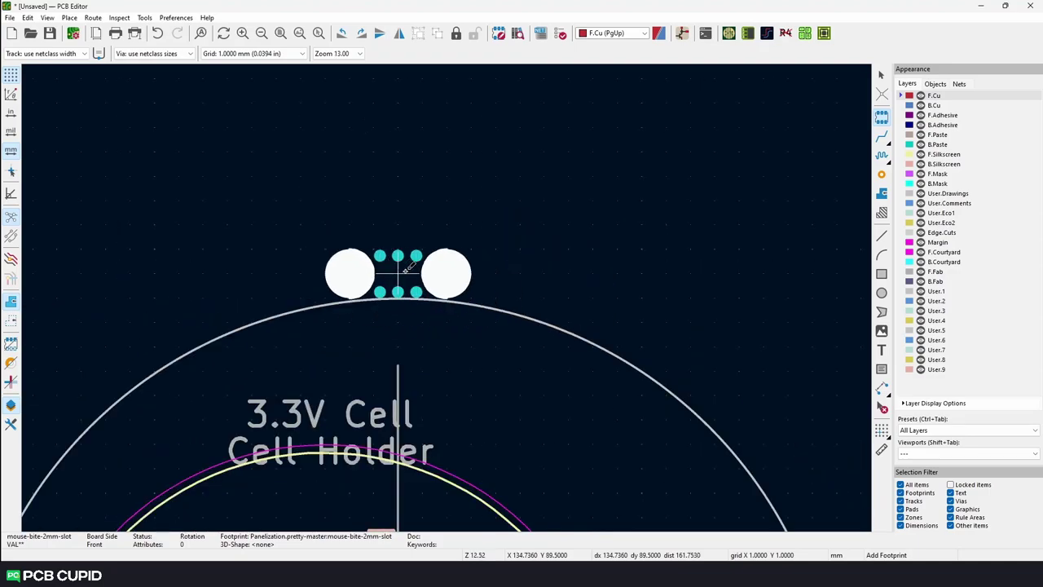
With a 0.2500 mm grid, copy the mouse-bite footprint to the outline's left and right sides, rotated 90°, and to its bottom.
{"action": "scroll", "coordinate": [450, 296], "scroll_direction": "up", "scroll_amount": 5}
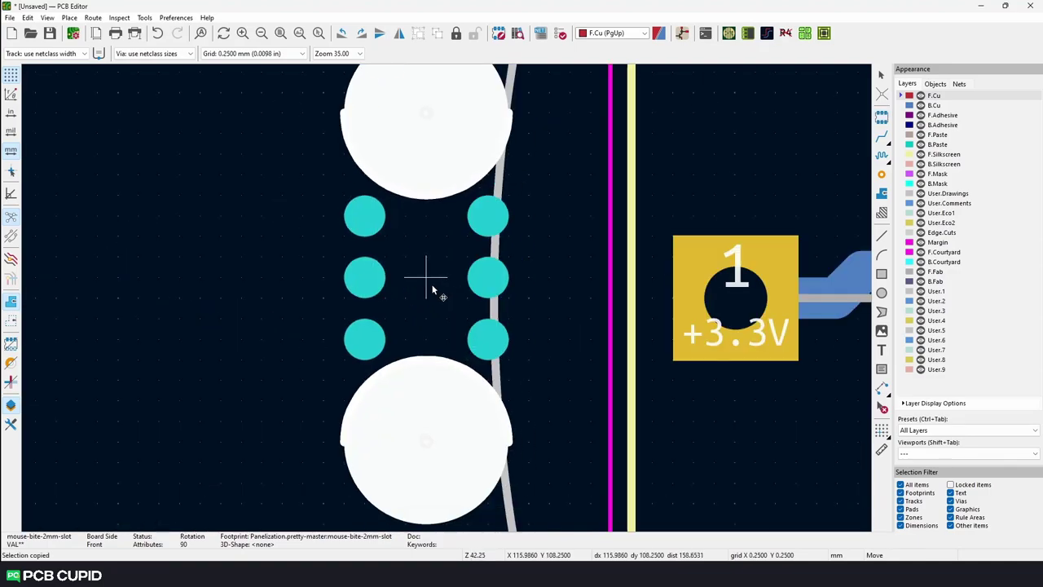
{"action": "scroll", "coordinate": [440, 293], "scroll_direction": "down", "scroll_amount": 5}
{"action": "scroll", "coordinate": [478, 300], "scroll_direction": "up", "scroll_amount": 5}
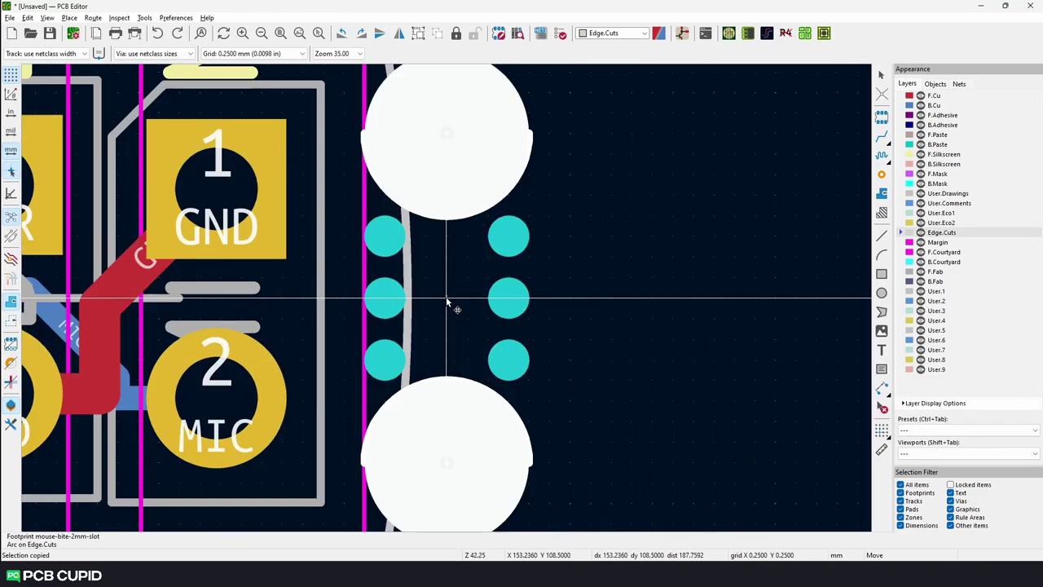
{"action": "left_click", "coordinate": [477, 298]}
{"action": "scroll", "coordinate": [477, 298], "scroll_direction": "down", "scroll_amount": 5}
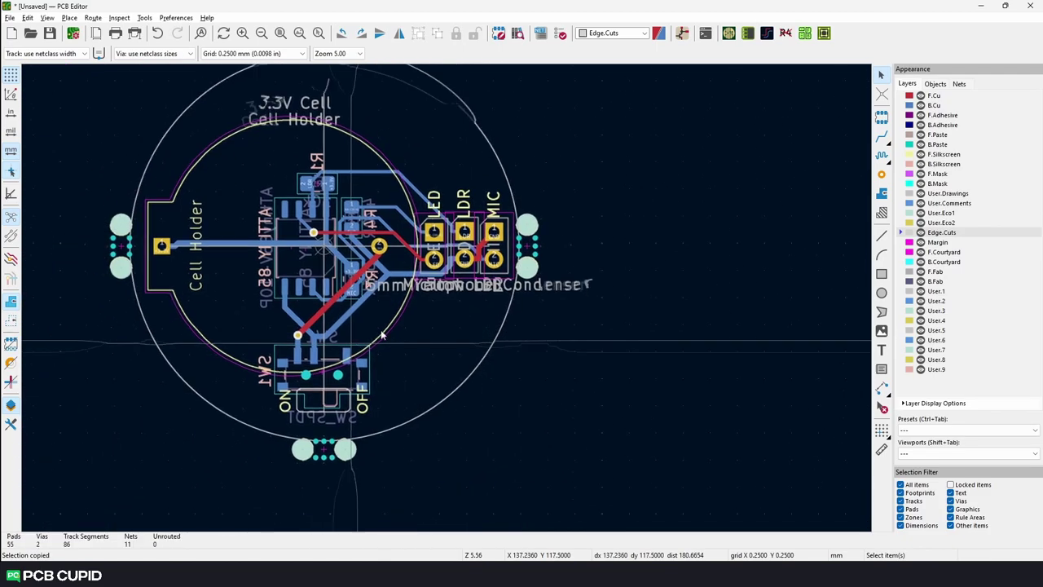
Draw a construction arc on the User.Drawings layer around one round slot end of the bottom mouse bite, centred on it.
{"action": "scroll", "coordinate": [335, 434], "scroll_direction": "up", "scroll_amount": 4}
{"action": "left_click", "coordinate": [398, 389]}
{"action": "scroll", "coordinate": [281, 300], "scroll_direction": "down", "scroll_amount": 4}
{"action": "scroll", "coordinate": [386, 118], "scroll_direction": "up", "scroll_amount": 1}
{"action": "scroll", "coordinate": [241, 255], "scroll_direction": "up", "scroll_amount": 3}
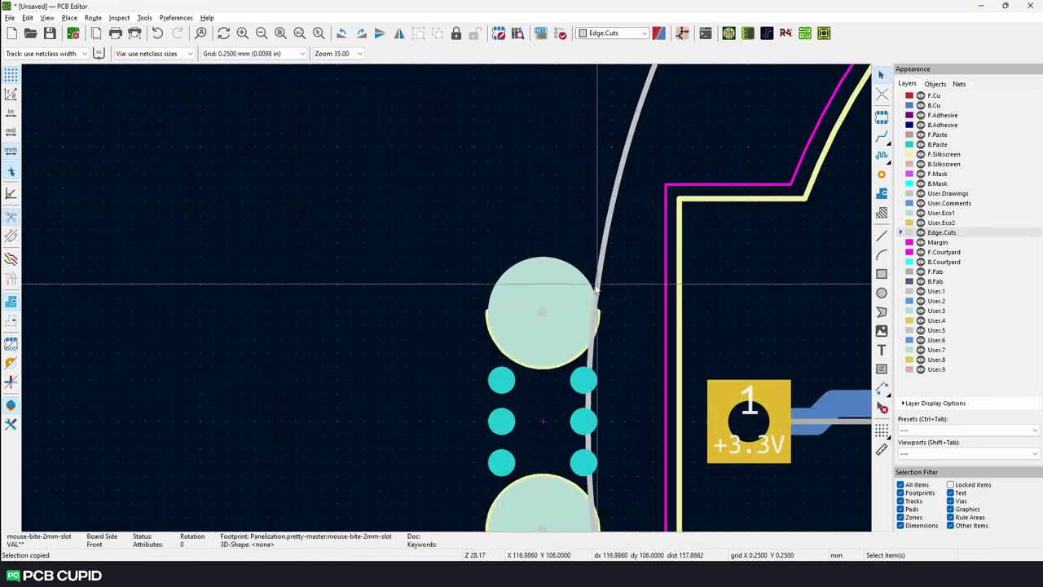
{"action": "scroll", "coordinate": [447, 301], "scroll_direction": "down", "scroll_amount": 3}
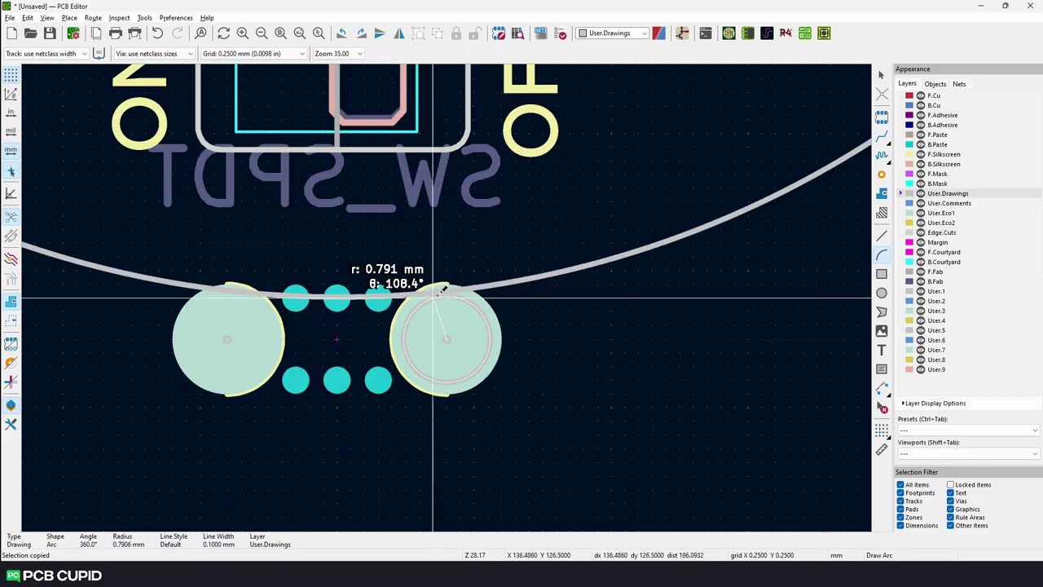
{"action": "left_click", "coordinate": [507, 339]}
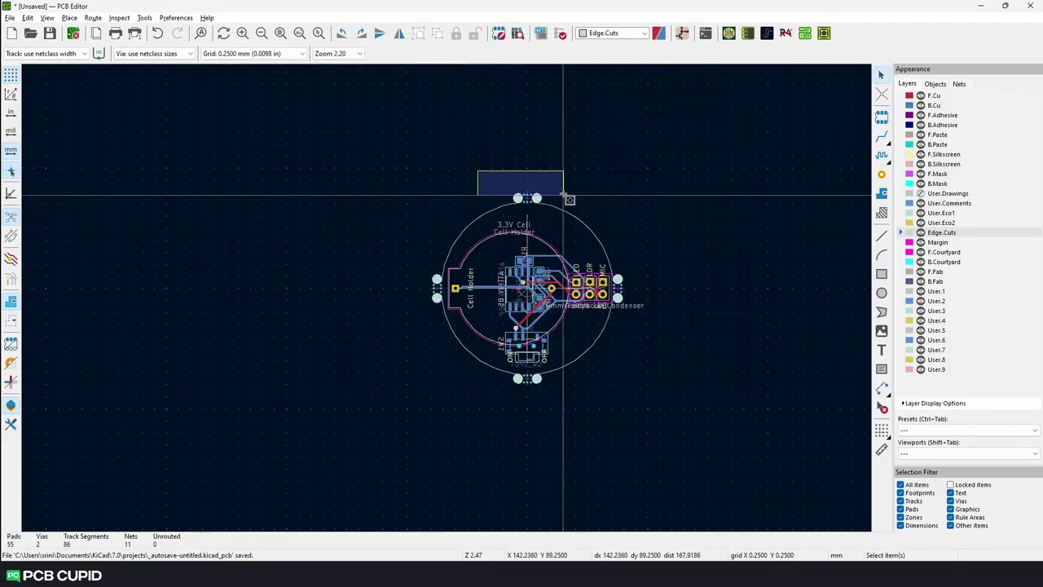
Delete the mouse-bite footprints at the top and right side of the round board, keeping the left and bottom ones.
{"action": "left_click_drag", "start_coordinate": [563, 195], "coordinate": [573, 207]}
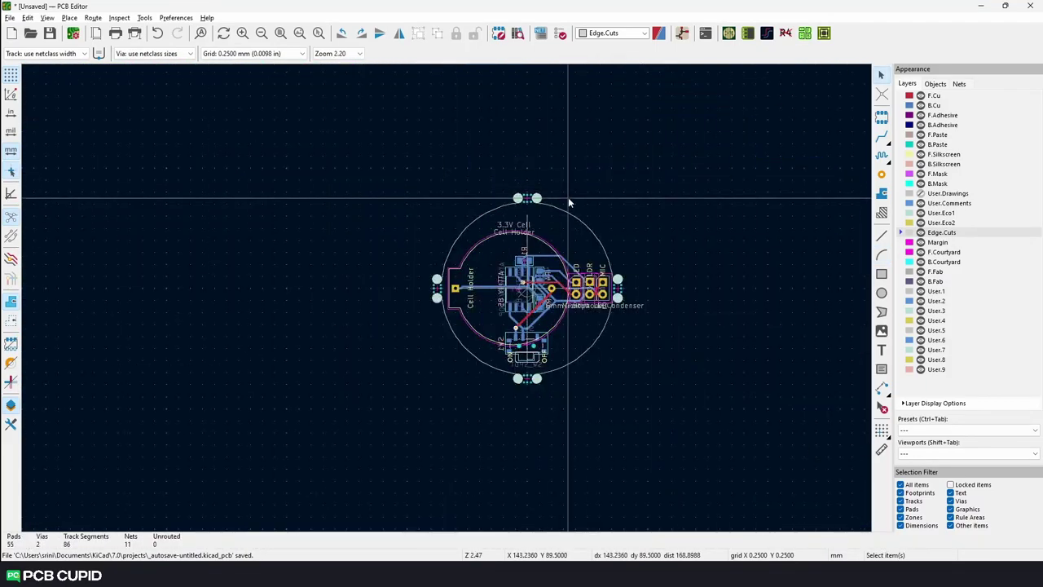
{"action": "key", "text": "Delete"}
{"action": "left_click_drag", "start_coordinate": [663, 333], "coordinate": [617, 267]}
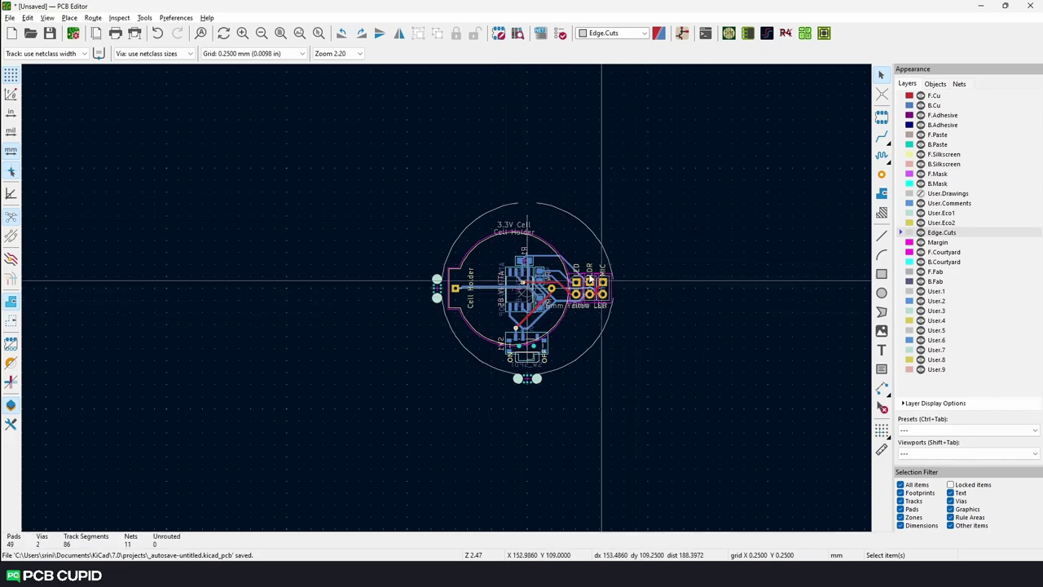
{"action": "scroll", "coordinate": [628, 285], "scroll_direction": "up", "scroll_amount": 5}
{"action": "scroll", "coordinate": [446, 271], "scroll_direction": "down", "scroll_amount": 2}
{"action": "scroll", "coordinate": [361, 144], "scroll_direction": "down", "scroll_amount": 2}
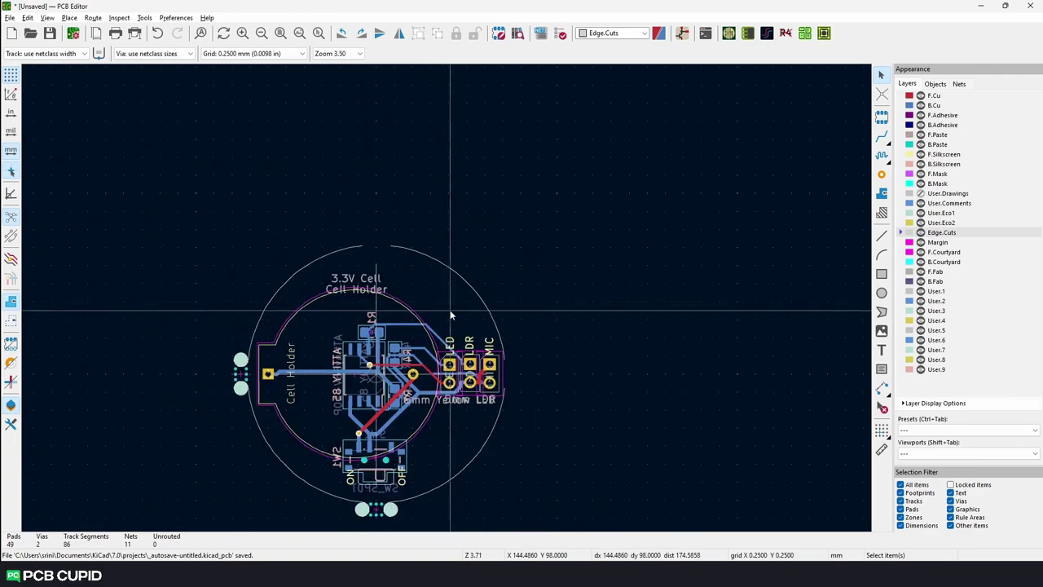
{"action": "scroll", "coordinate": [389, 461], "scroll_direction": "up", "scroll_amount": 1}
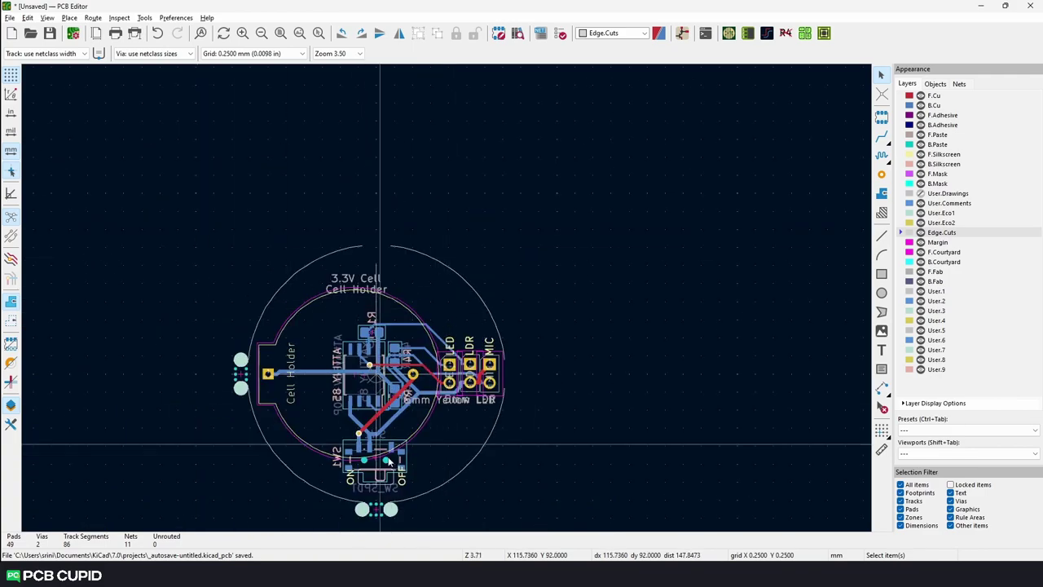
Measure the horizontal and vertical array pitch from the remaining mouse bites to the matching points on the opposite sides of the board.
{"action": "left_click", "coordinate": [883, 451]}
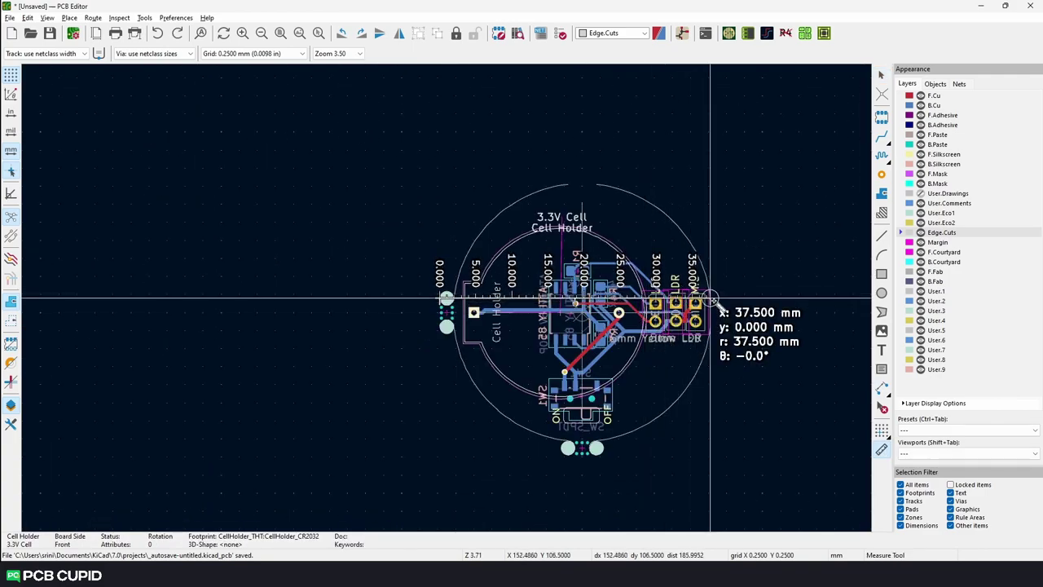
{"action": "key", "text": "Escape"}
{"action": "scroll", "coordinate": [568, 441], "scroll_direction": "up", "scroll_amount": 4}
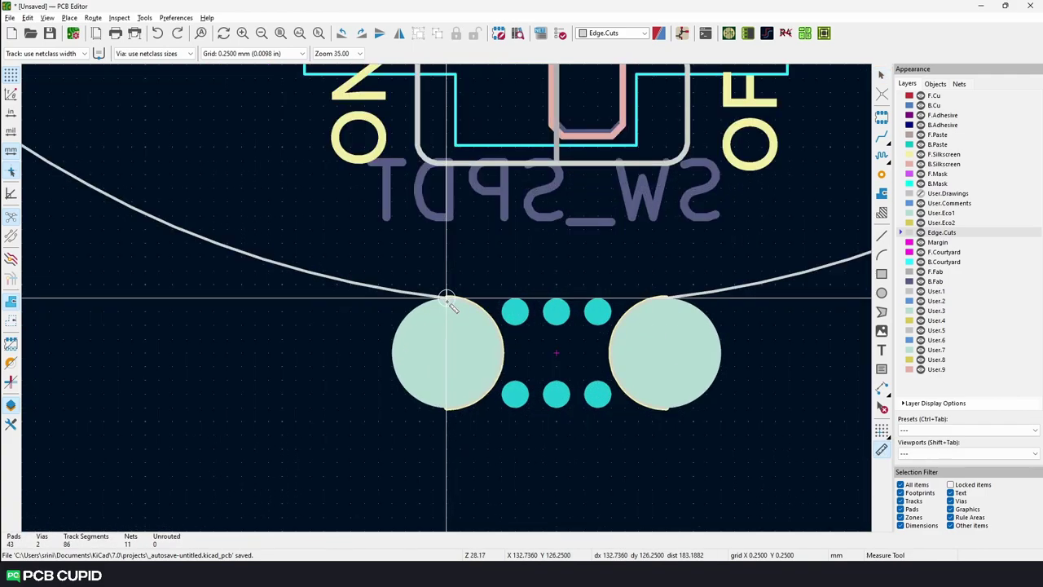
{"action": "left_click", "coordinate": [447, 407]}
{"action": "scroll", "coordinate": [446, 273], "scroll_direction": "down", "scroll_amount": 4}
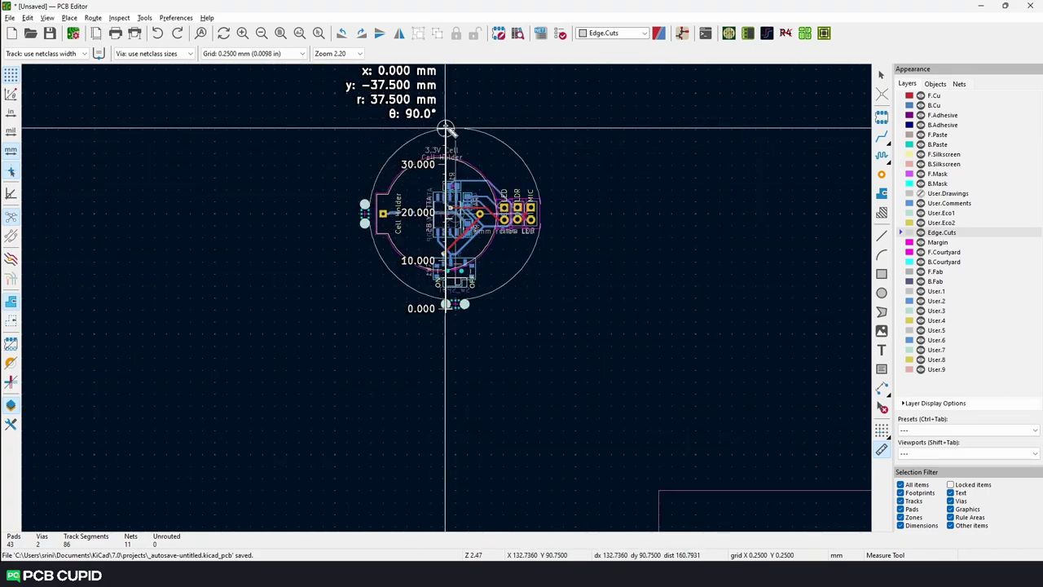
{"action": "key", "text": "Escape"}
Create a 3 by 3 grid array of the round board and its mouse bites with 37.5 mm horizontal and vertical spacing.
{"action": "left_click_drag", "start_coordinate": [305, 117], "coordinate": [640, 373]}
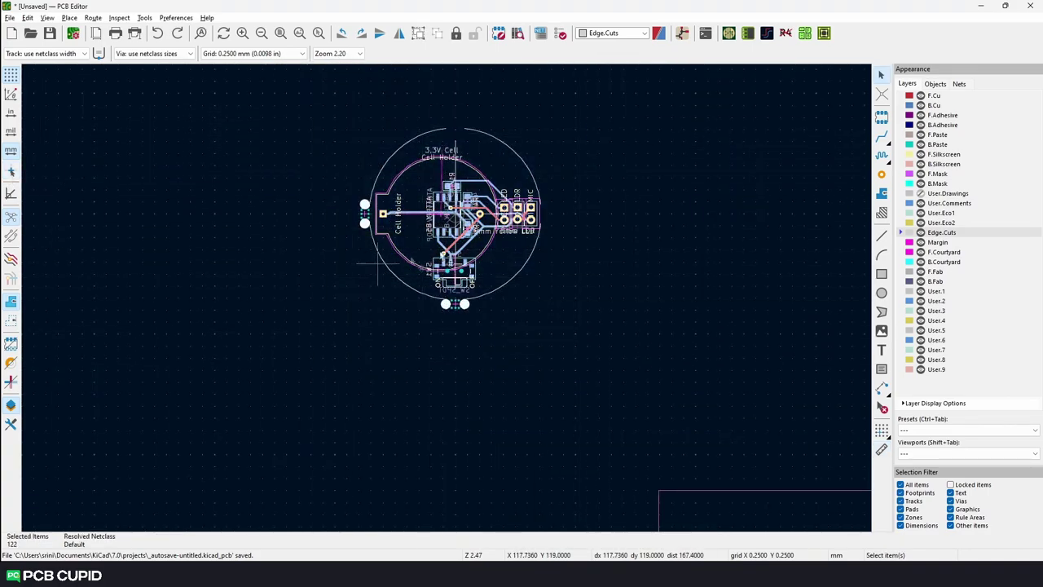
{"action": "right_click", "coordinate": [479, 262]}
{"action": "mouse_move", "coordinate": [536, 379]}
{"action": "left_click", "coordinate": [661, 380]}
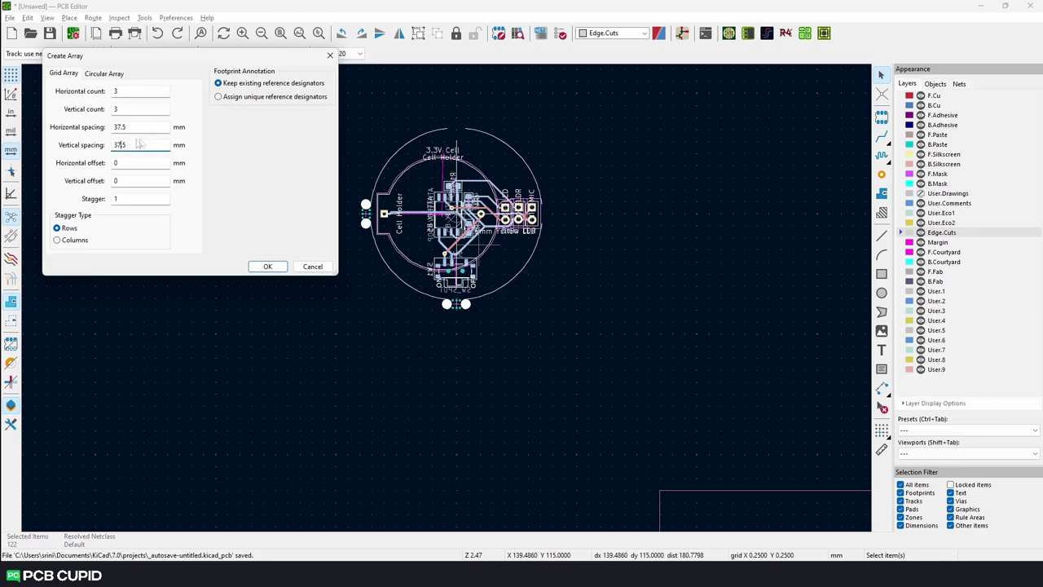
{"action": "left_click", "coordinate": [276, 271]}
Examine the arrayed boards and how the mouse bites join neighbouring outlines and the outer edges of the array.
{"action": "scroll", "coordinate": [447, 301], "scroll_direction": "up", "scroll_amount": 10}
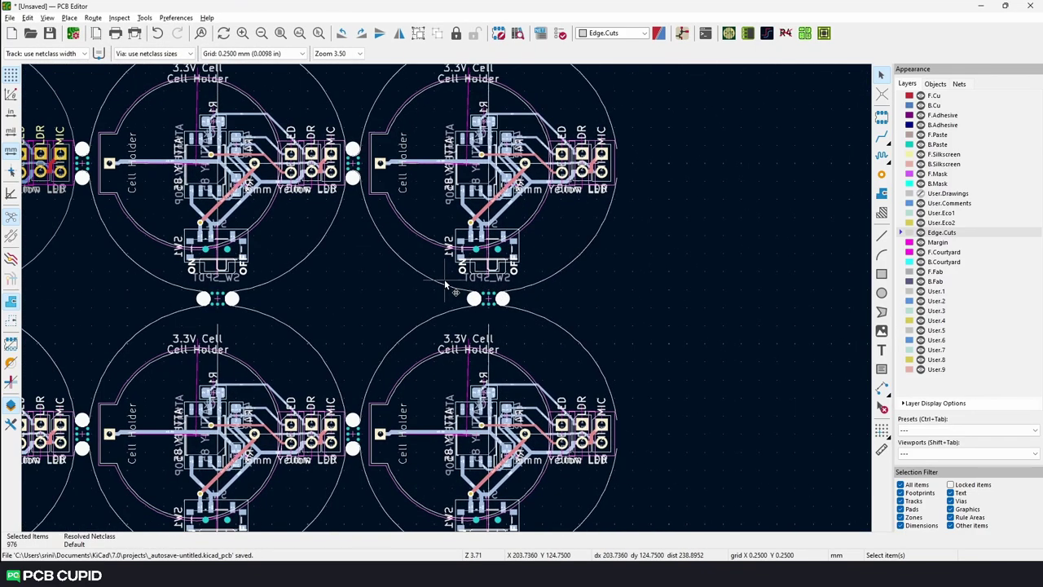
{"action": "scroll", "coordinate": [447, 302], "scroll_direction": "down", "scroll_amount": 4}
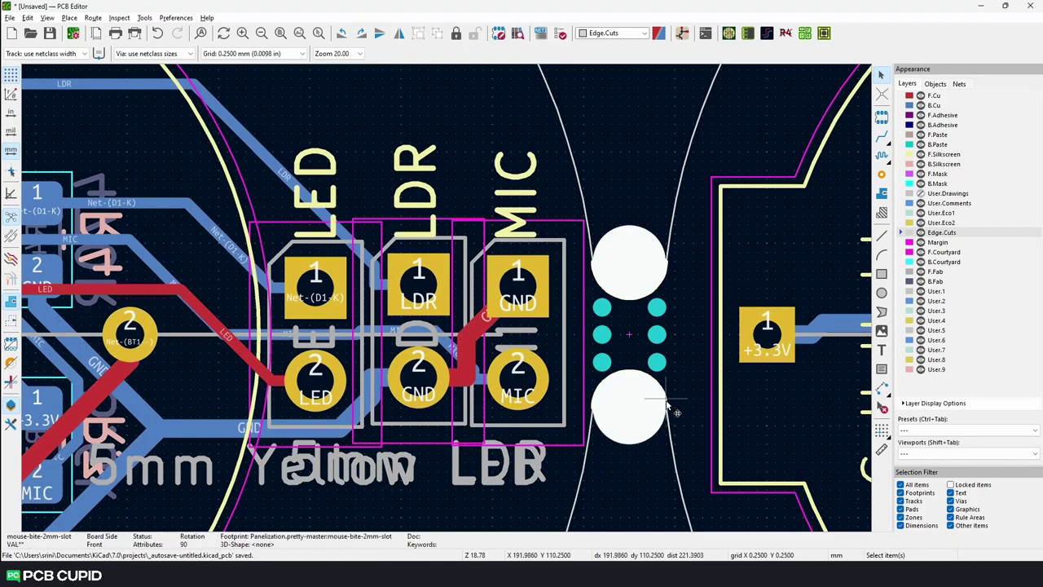
{"action": "scroll", "coordinate": [462, 343], "scroll_direction": "down", "scroll_amount": 8}
{"action": "scroll", "coordinate": [459, 347], "scroll_direction": "down", "scroll_amount": 4}
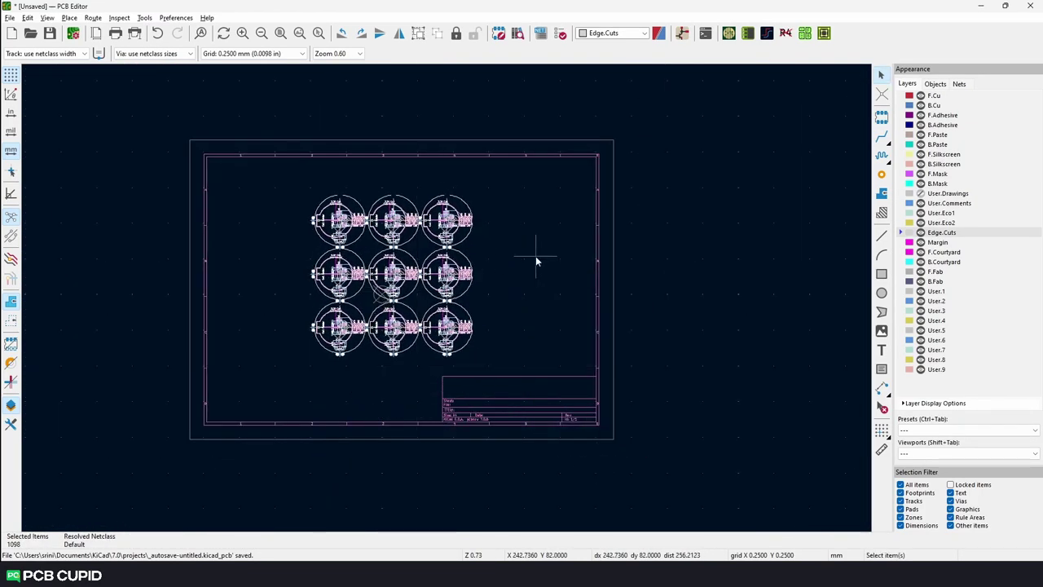
{"action": "scroll", "coordinate": [447, 301], "scroll_direction": "up", "scroll_amount": 7}
{"action": "middle_click_drag", "start_coordinate": [437, 232], "coordinate": [418, 416]}
{"action": "middle_click_drag", "start_coordinate": [431, 162], "coordinate": [408, 361]}
{"action": "scroll", "coordinate": [462, 281], "scroll_direction": "down", "scroll_amount": 1}
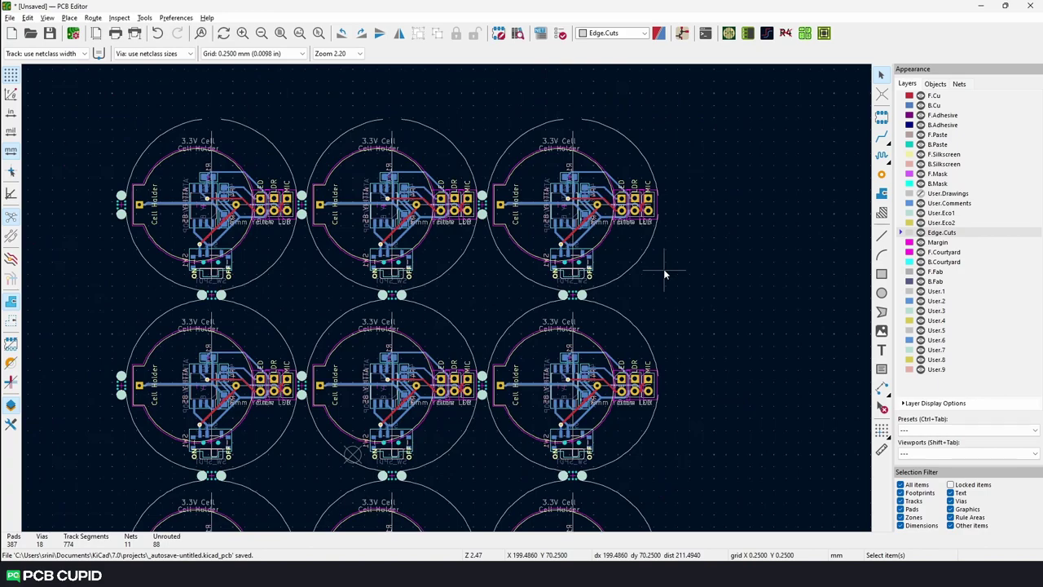
Draw the bottom rail's upper edge on Edge.Cuts as separate line segments, left open at the mouse bites, including one 33.5 mm long.
{"action": "key", "text": "ctrl+shift+l"}
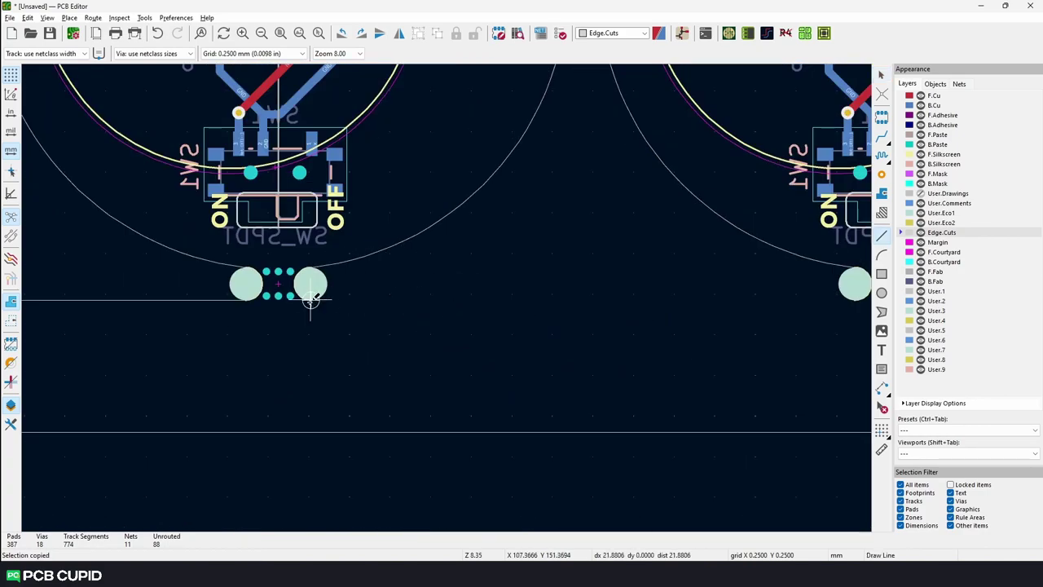
{"action": "scroll", "coordinate": [269, 302], "scroll_direction": "up", "scroll_amount": 1}
{"action": "left_click", "coordinate": [522, 291]}
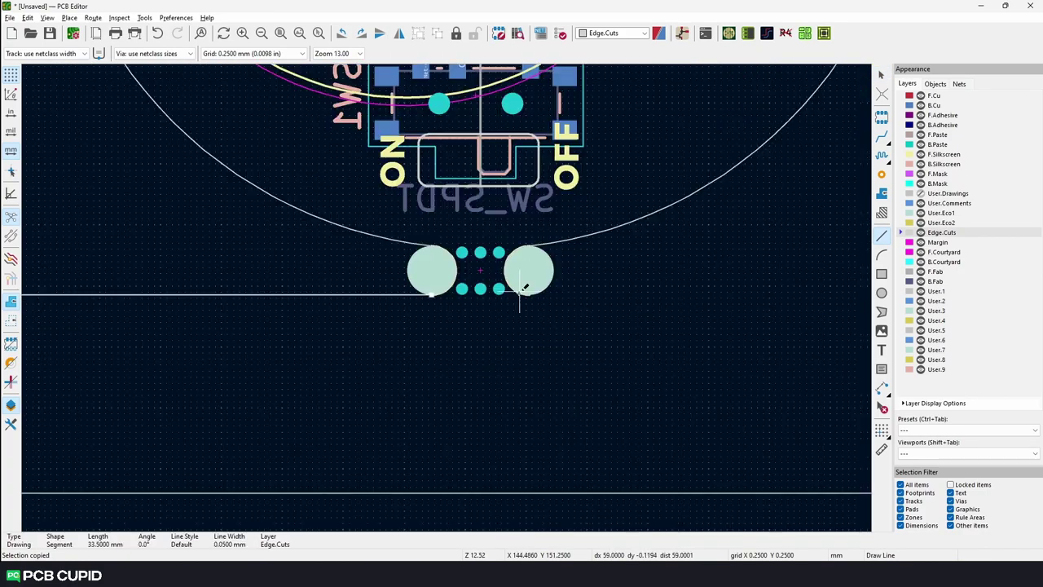
{"action": "middle_click_drag", "start_coordinate": [745, 289], "coordinate": [250, 322]}
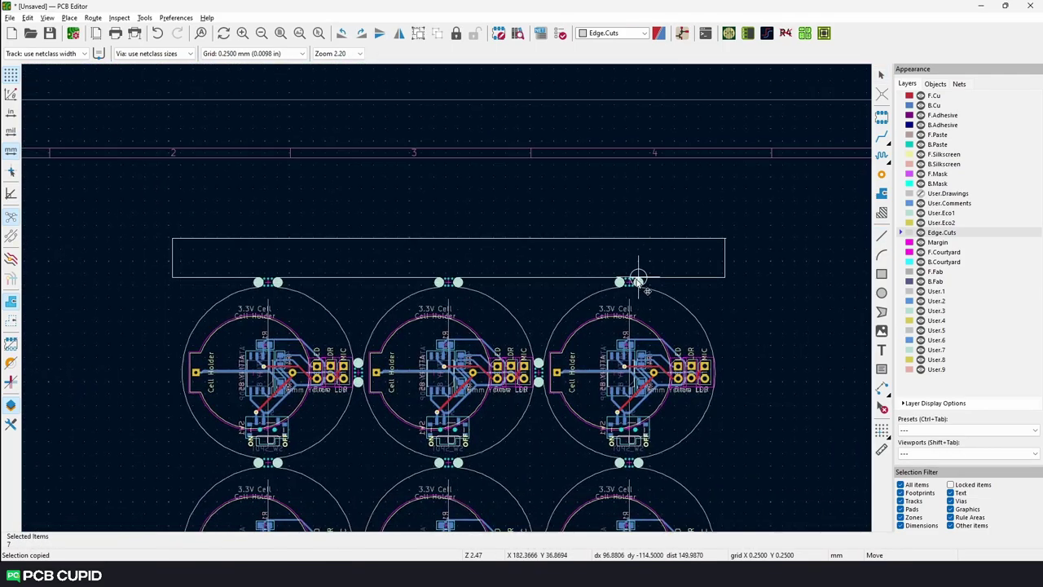
Place a copy of the rail above the top row of boards, joined to them by its mouse bites.
{"action": "scroll", "coordinate": [638, 280], "scroll_direction": "up", "scroll_amount": 3}
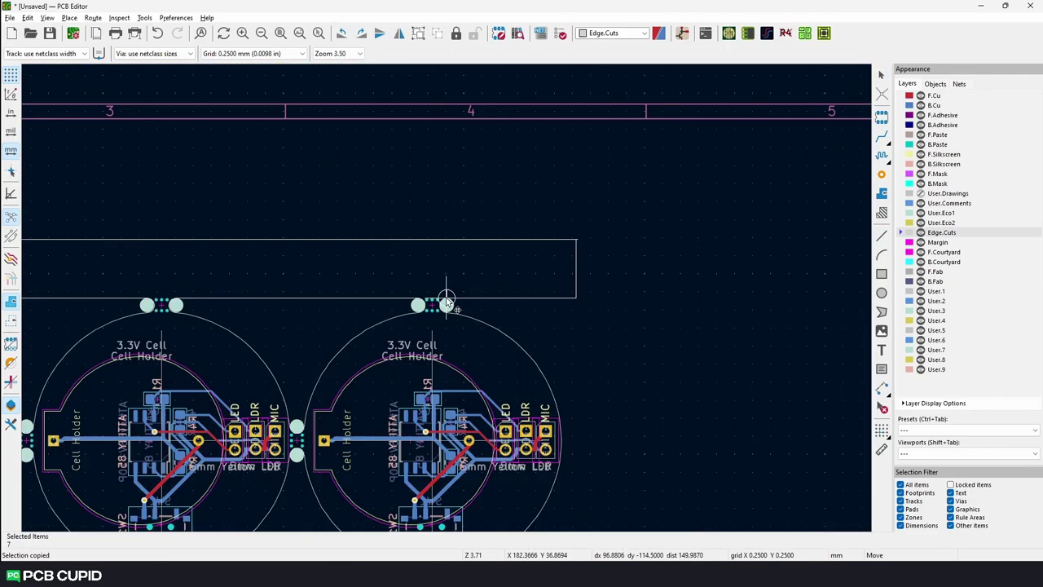
{"action": "left_click", "coordinate": [453, 319]}
{"action": "scroll", "coordinate": [453, 319], "scroll_direction": "down", "scroll_amount": 4}
{"action": "left_click", "coordinate": [582, 312]}
{"action": "scroll", "coordinate": [562, 314], "scroll_direction": "down", "scroll_amount": 4}
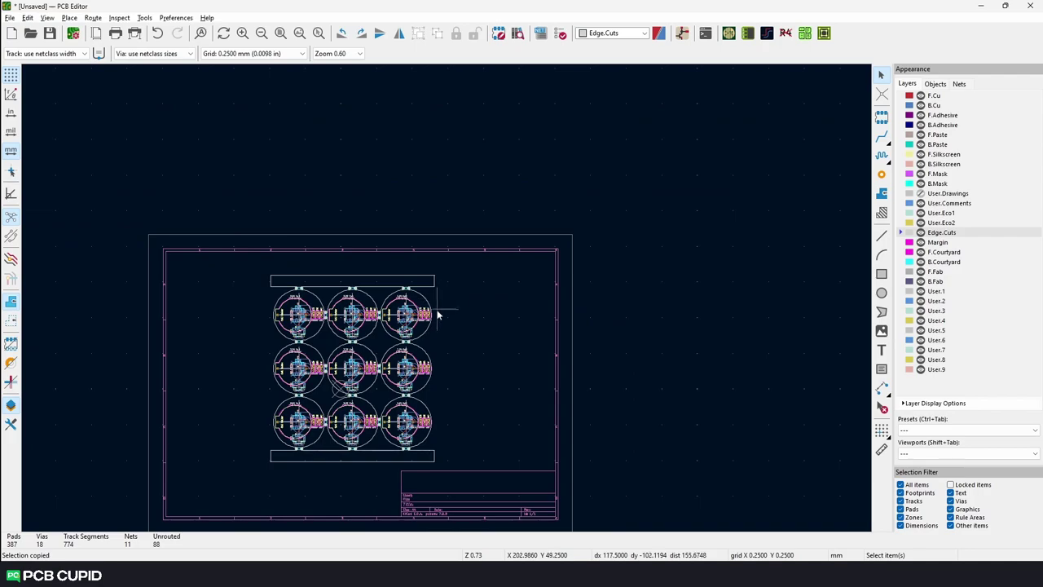
{"action": "middle_click_drag", "start_coordinate": [437, 312], "coordinate": [423, 283]}
Add a 1.5 mm radius hole circle on Edge.Cuts at the top rail's left end and copy it to the other rail ends.
{"action": "left_click_drag", "start_coordinate": [500, 342], "coordinate": [393, 265]}
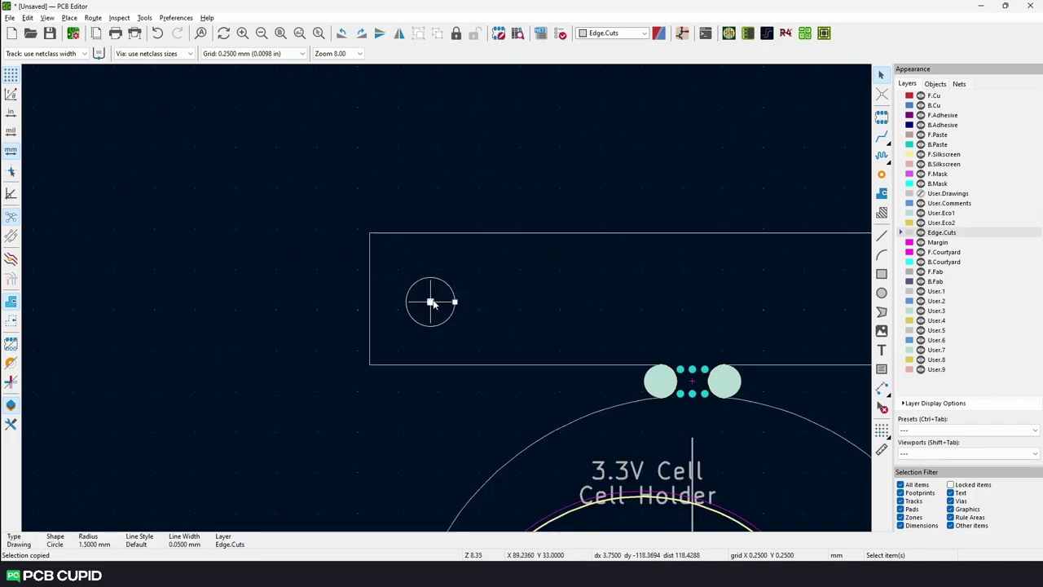
{"action": "scroll", "coordinate": [429, 324], "scroll_direction": "down", "scroll_amount": 6}
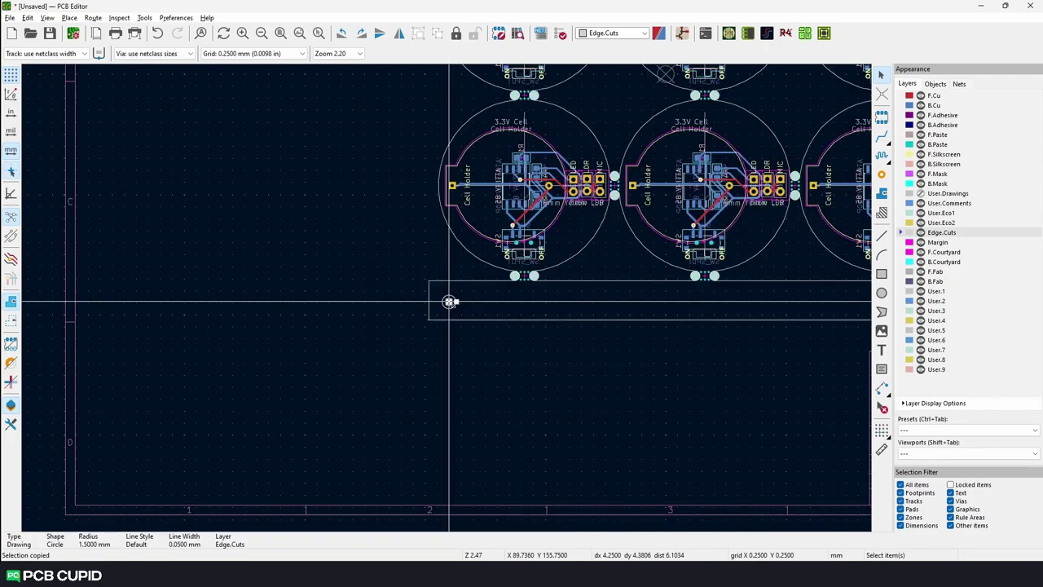
{"action": "scroll", "coordinate": [549, 299], "scroll_direction": "down", "scroll_amount": 3}
{"action": "scroll", "coordinate": [531, 298], "scroll_direction": "up", "scroll_amount": 3}
{"action": "scroll", "coordinate": [447, 299], "scroll_direction": "up", "scroll_amount": 2}
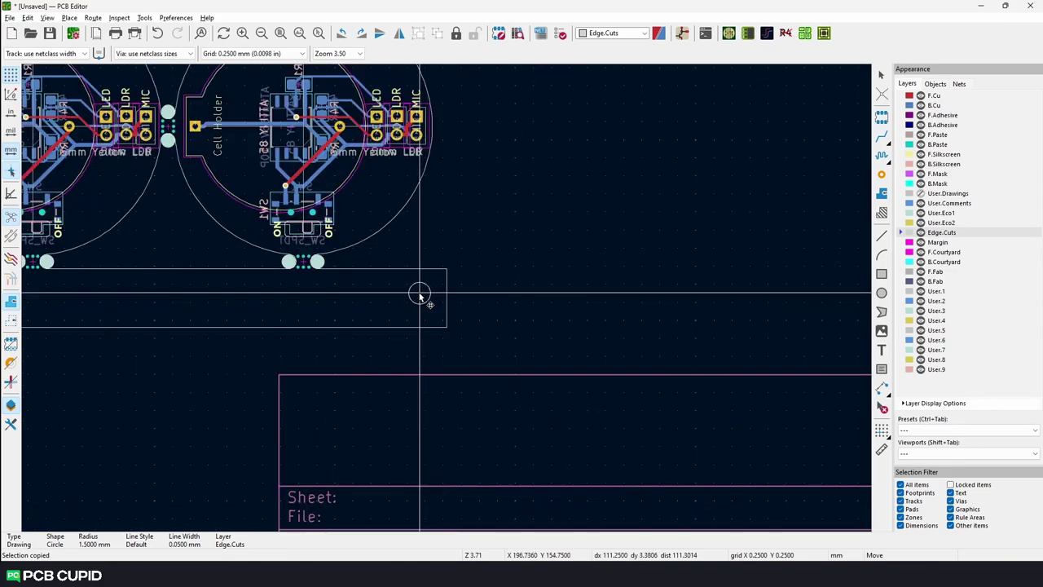
{"action": "left_click", "coordinate": [426, 296]}
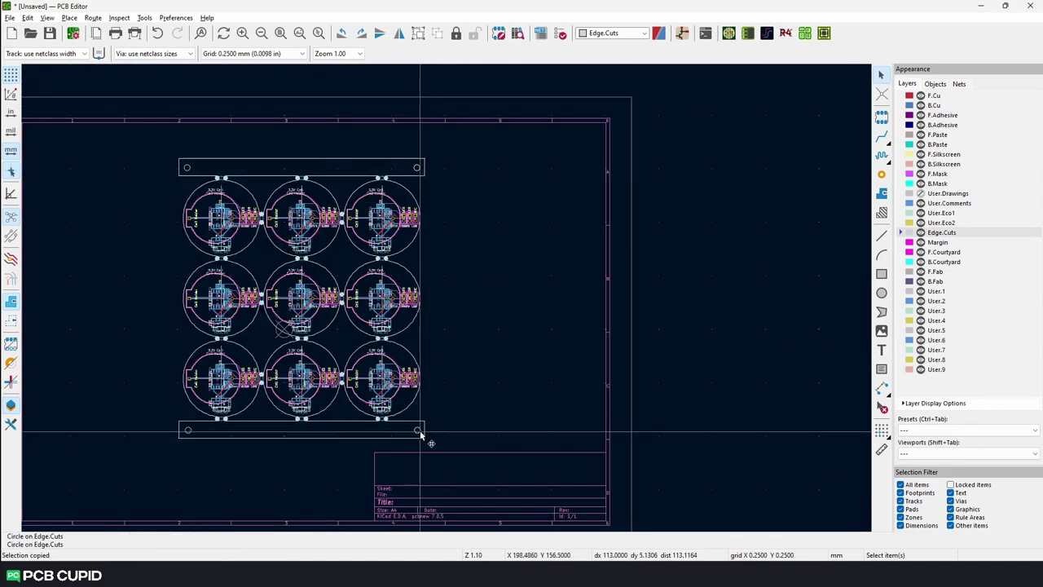
Align the two hole circles at the right ends of the top and bottom rails to the right.
{"action": "right_click", "coordinate": [420, 436]}
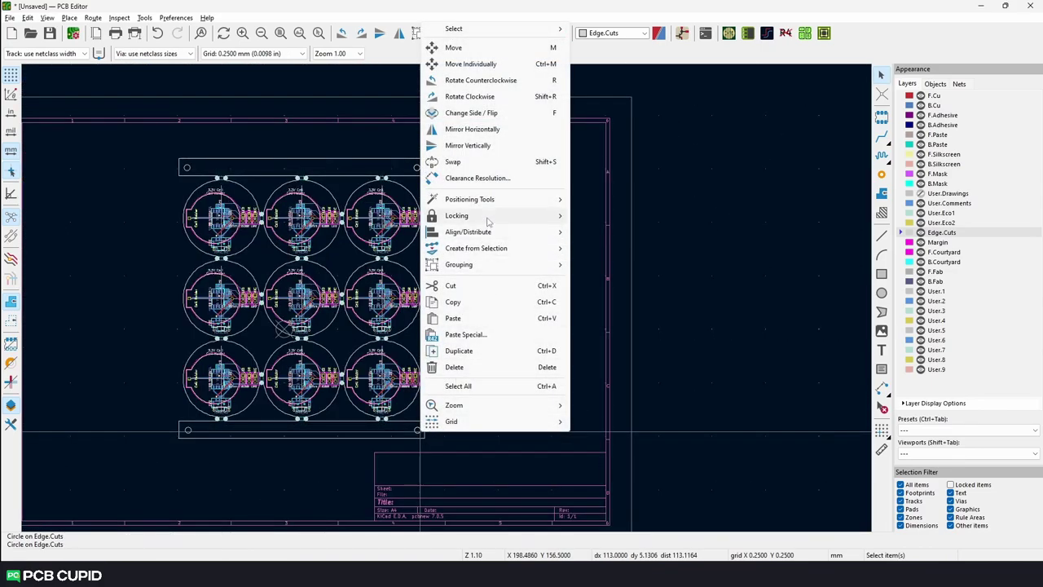
{"action": "mouse_move", "coordinate": [534, 232]}
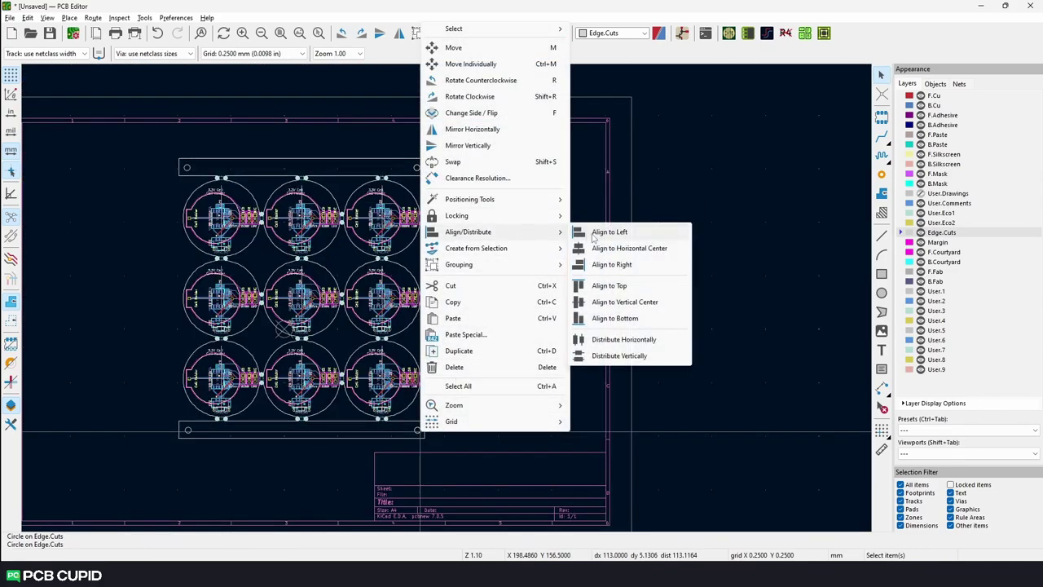
{"action": "left_click", "coordinate": [605, 270]}
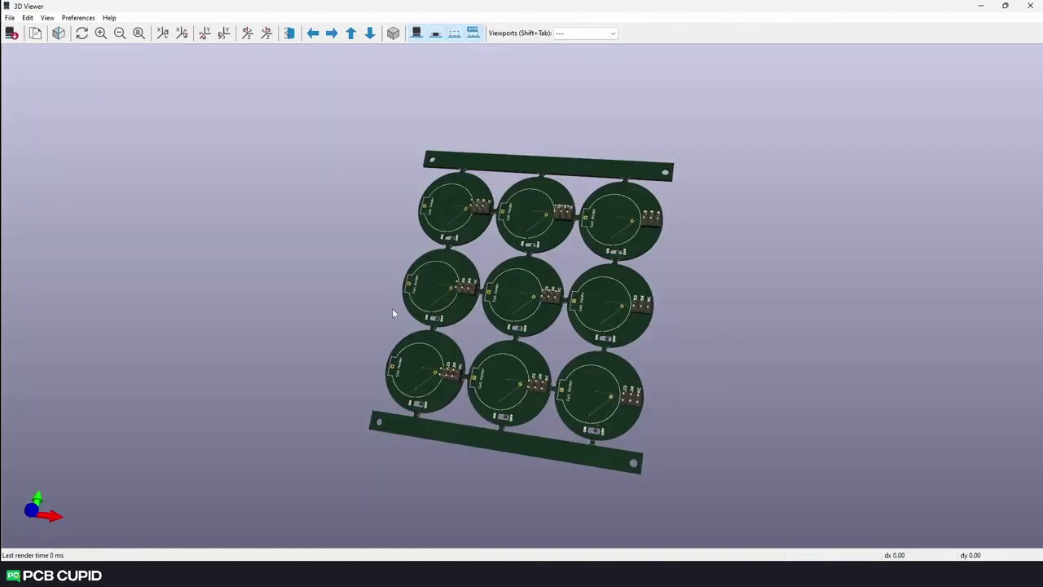
Inspect the front and back of the nine-board panel in the 3D Viewer.
{"action": "left_click_drag", "start_coordinate": [392, 309], "coordinate": [503, 290]}
{"action": "scroll", "coordinate": [503, 289], "scroll_direction": "up", "scroll_amount": 7}
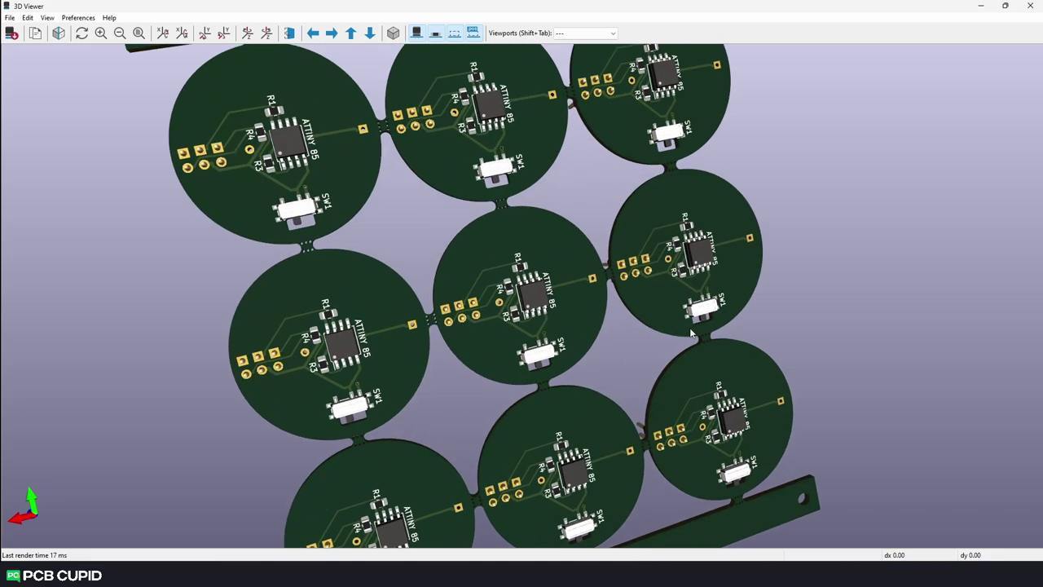
{"action": "scroll", "coordinate": [691, 330], "scroll_direction": "down", "scroll_amount": 3}
{"action": "left_click_drag", "start_coordinate": [748, 341], "coordinate": [465, 326]}
{"action": "scroll", "coordinate": [466, 326], "scroll_direction": "down", "scroll_amount": 3}
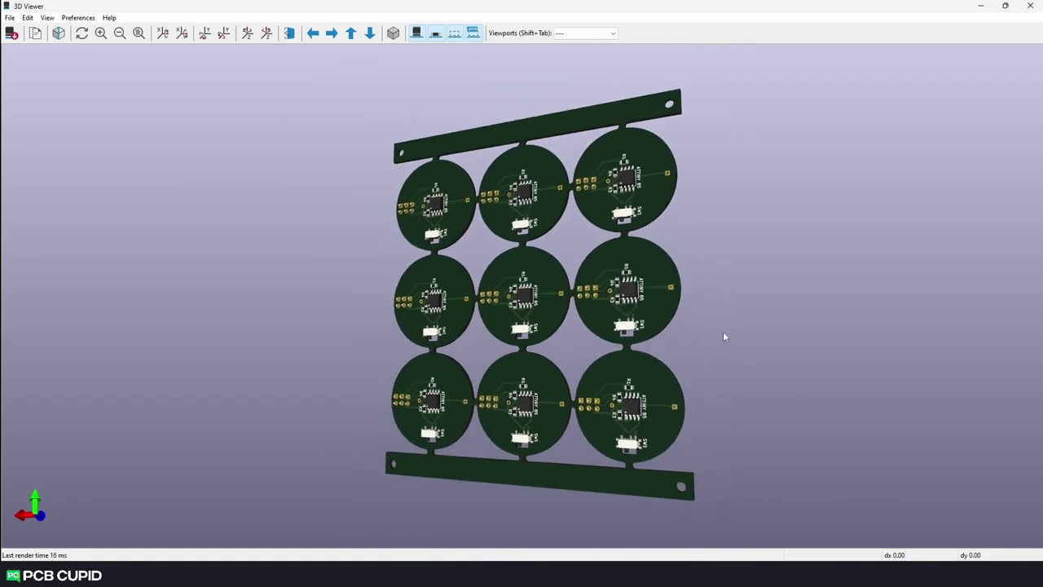
{"action": "left_click_drag", "start_coordinate": [722, 333], "coordinate": [776, 350]}
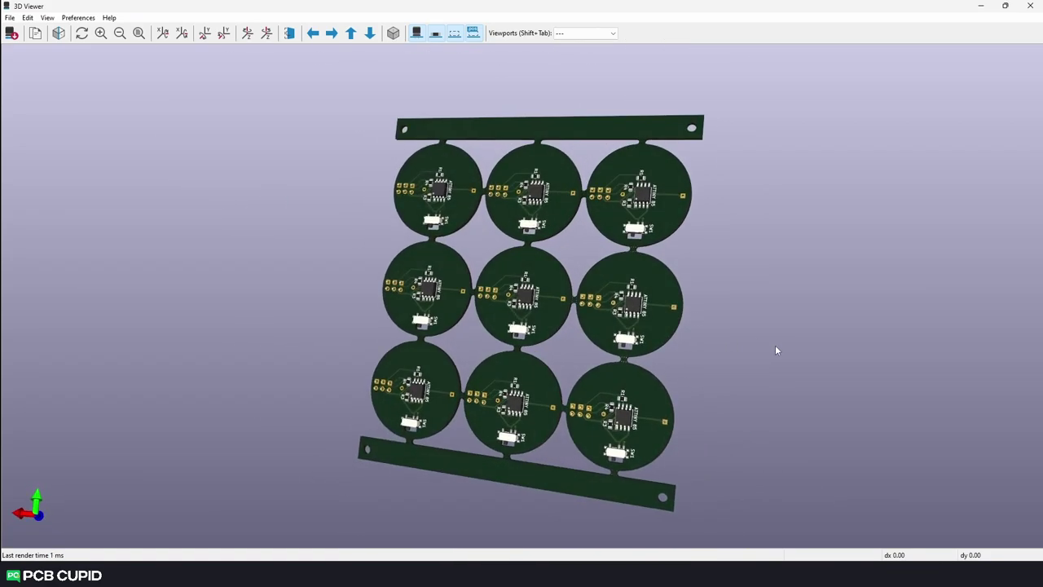
Examine the mouse-bite joints, rails and rail holes up close in 3D, as well as the back of the whole panel.
{"action": "scroll", "coordinate": [638, 383], "scroll_direction": "up", "scroll_amount": 7}
{"action": "middle_click_drag", "start_coordinate": [802, 450], "coordinate": [503, 259]}
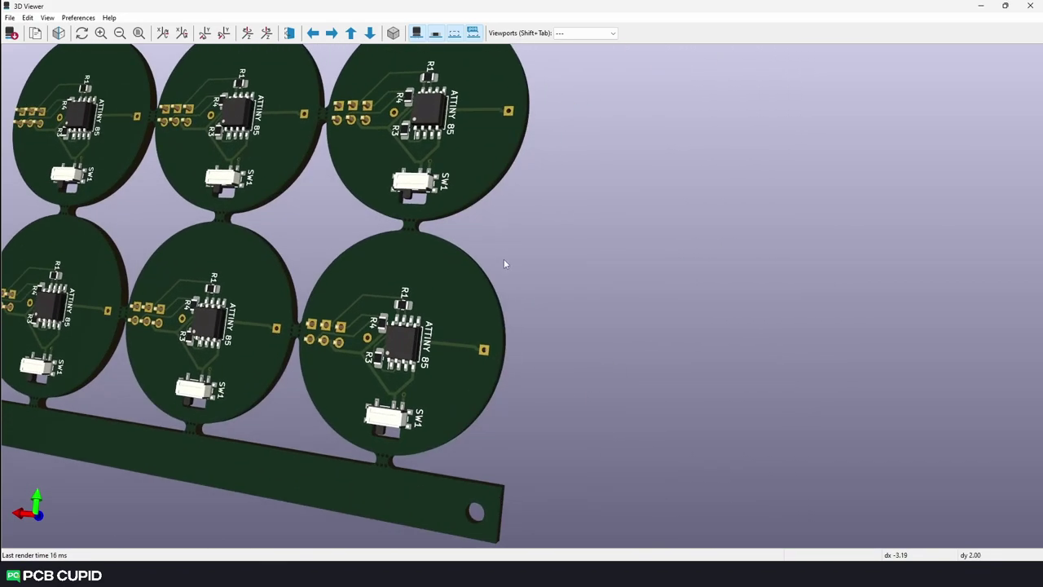
{"action": "scroll", "coordinate": [366, 225], "scroll_direction": "up", "scroll_amount": 7}
{"action": "scroll", "coordinate": [458, 343], "scroll_direction": "down", "scroll_amount": 5}
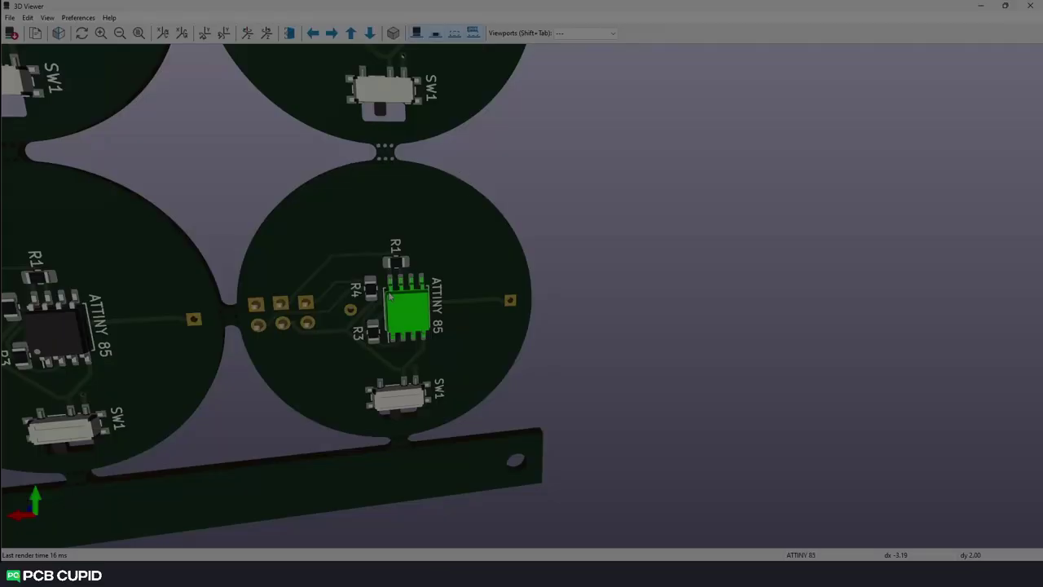
{"action": "scroll", "coordinate": [750, 229], "scroll_direction": "down", "scroll_amount": 5}
{"action": "scroll", "coordinate": [693, 222], "scroll_direction": "down", "scroll_amount": 4}
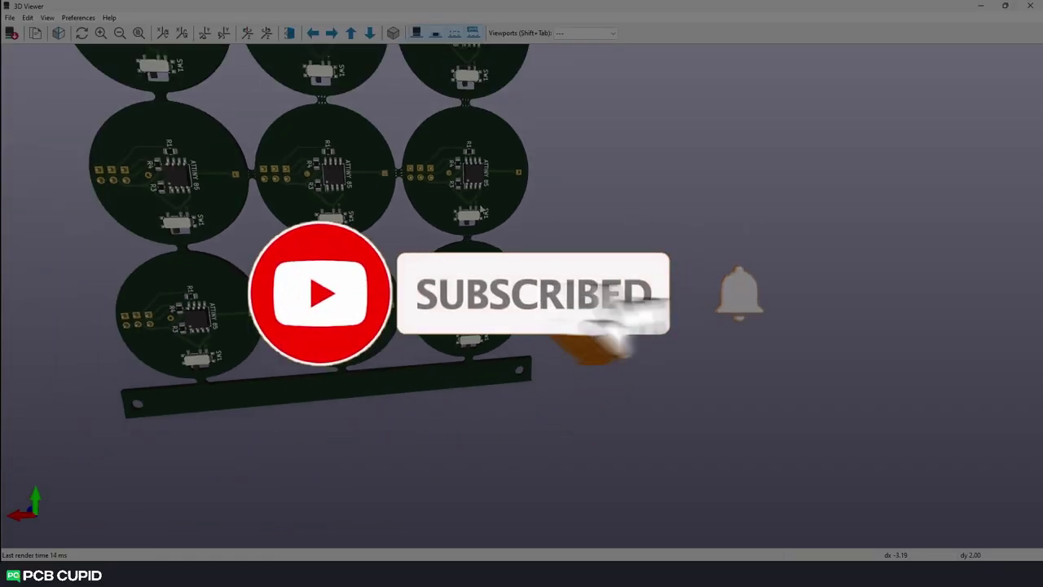
{"action": "middle_click_drag", "start_coordinate": [424, 279], "coordinate": [524, 399]}
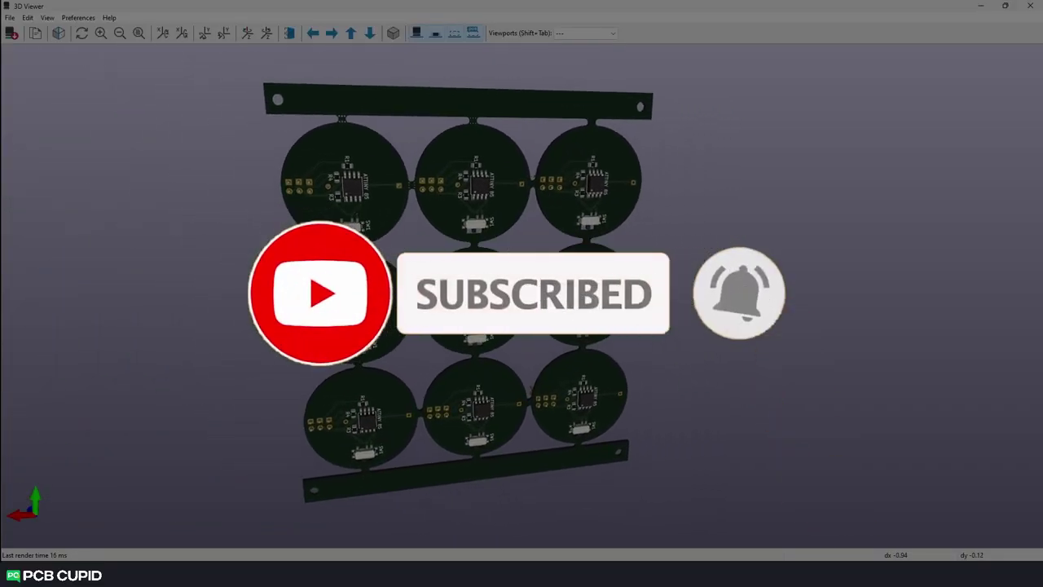
{"action": "scroll", "coordinate": [547, 251], "scroll_direction": "down", "scroll_amount": 3}
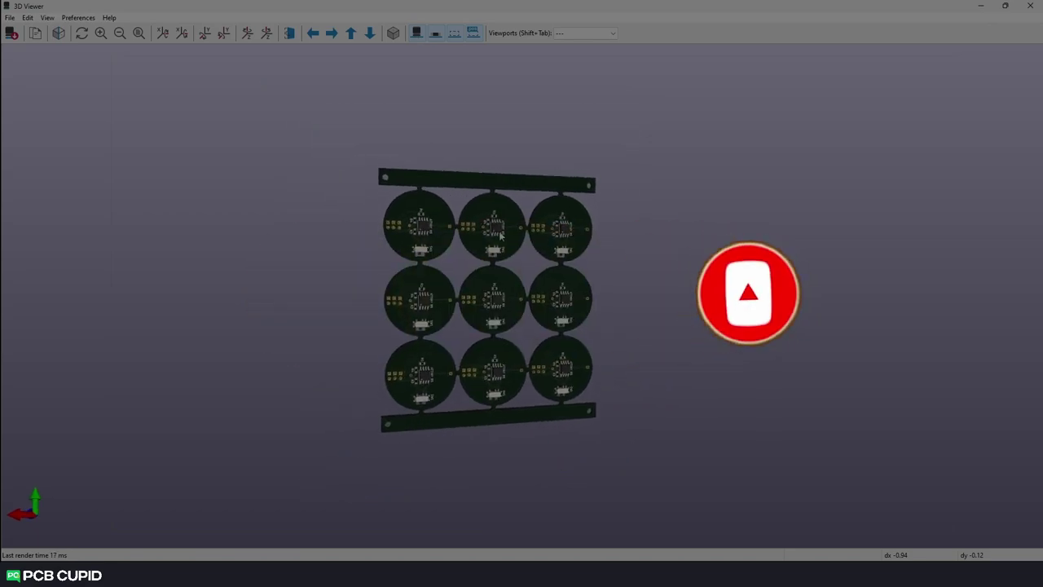
{"action": "scroll", "coordinate": [546, 248], "scroll_direction": "up", "scroll_amount": 3}
{"action": "type", "text": "improv"}
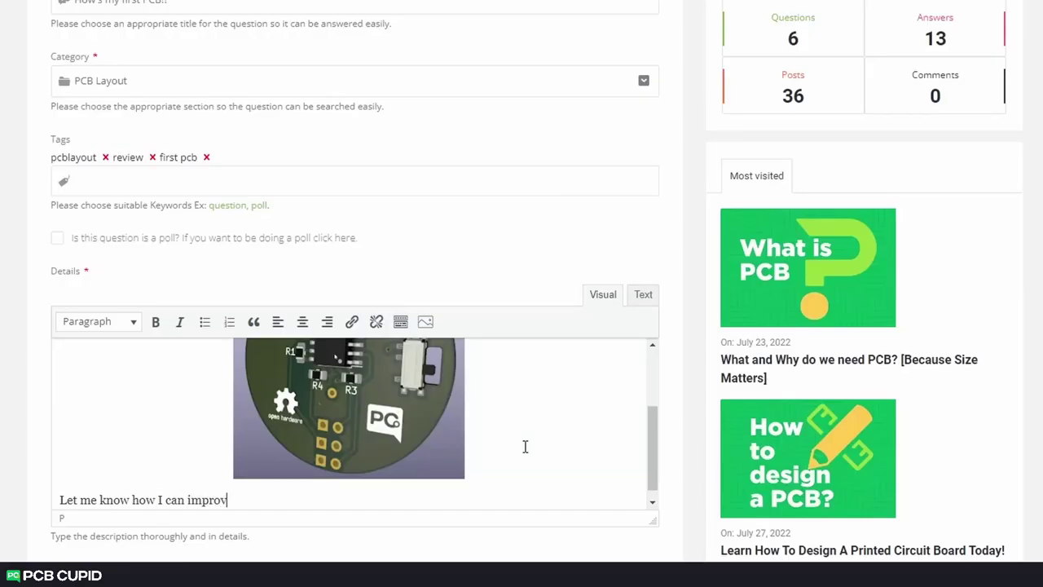
{"action": "type", "text": "e, also any suges"}
{"action": "key", "text": "shift+Home"}
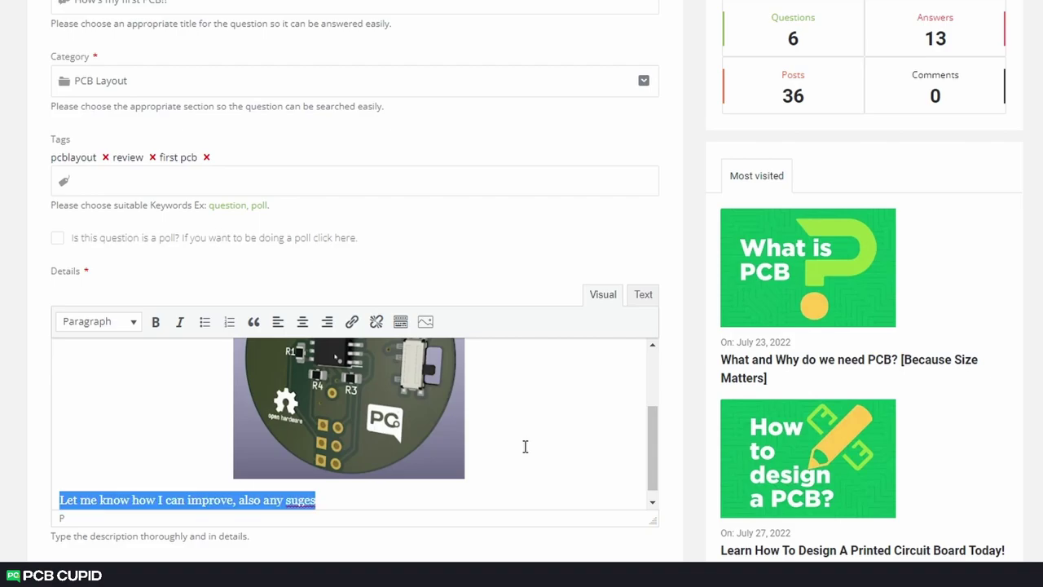
{"action": "key", "text": "BackSpace"}
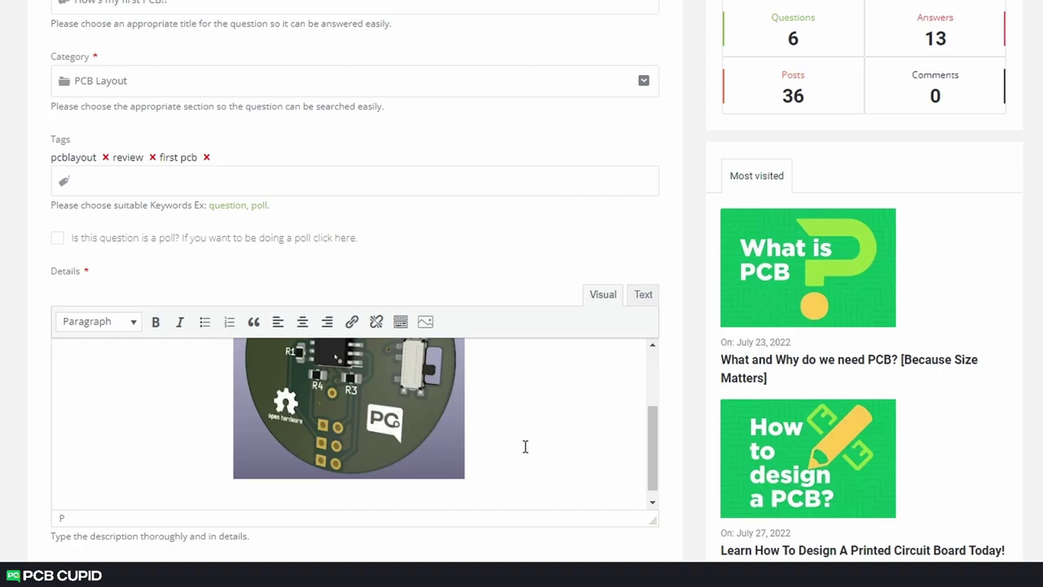
Enter "Give a discription" below the board image in the forum question's details.
{"action": "type", "text": "Give a de"}
{"action": "type", "text": "scription"}
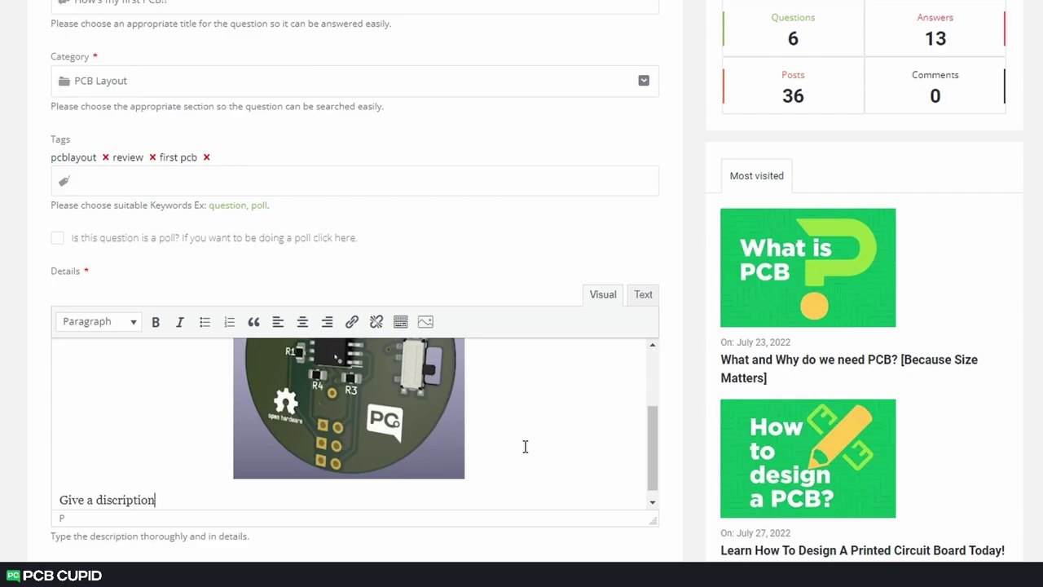